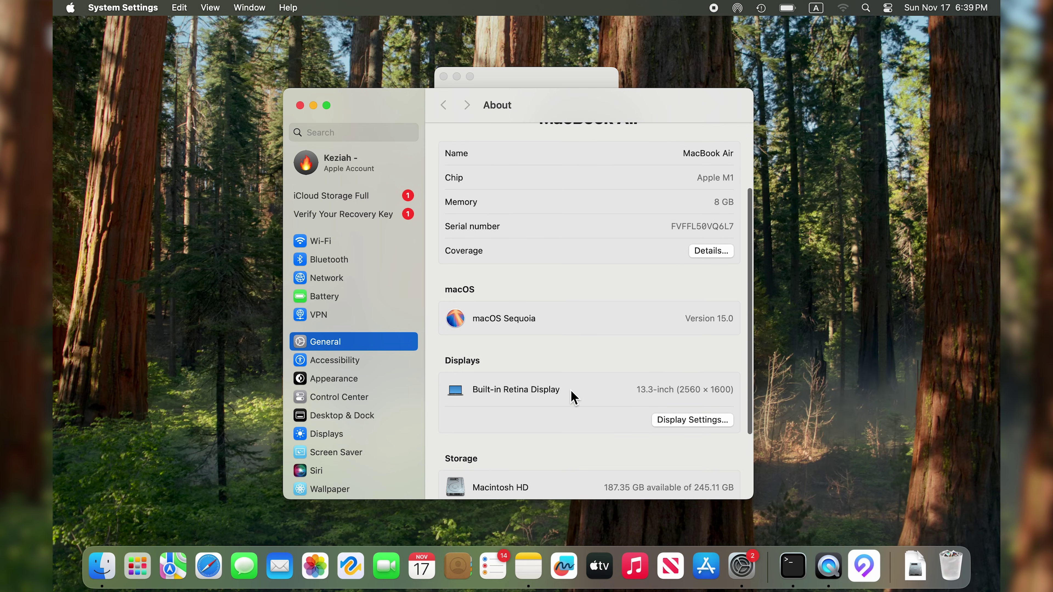
scroll(573, 397, "down", 2)
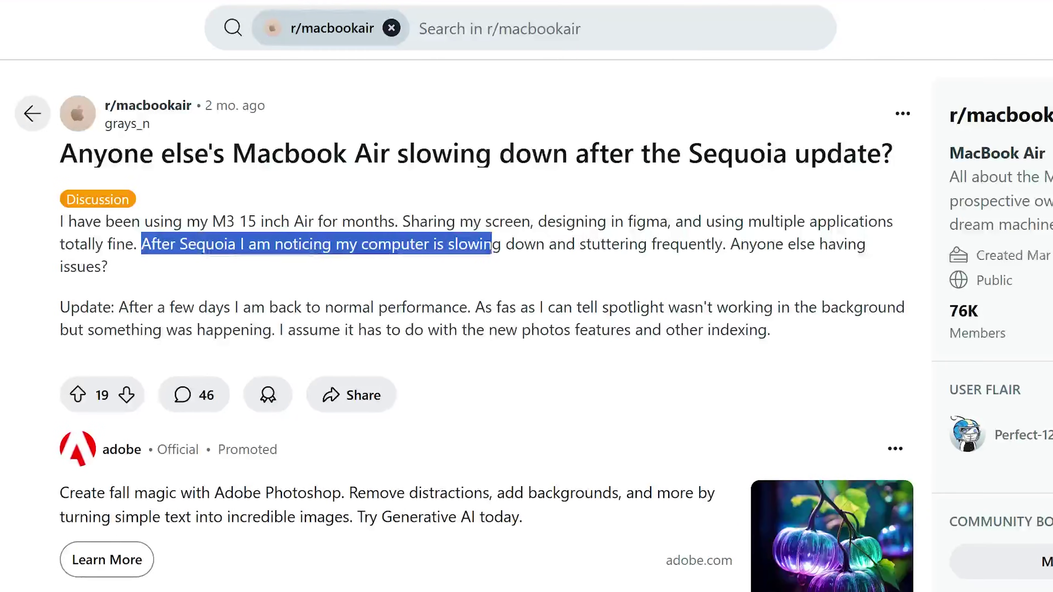
Highlight the sentence about slowdowns after Sequoia and the Mac mini post's title, then clear both
left_click_drag(490, 244, 737, 273)
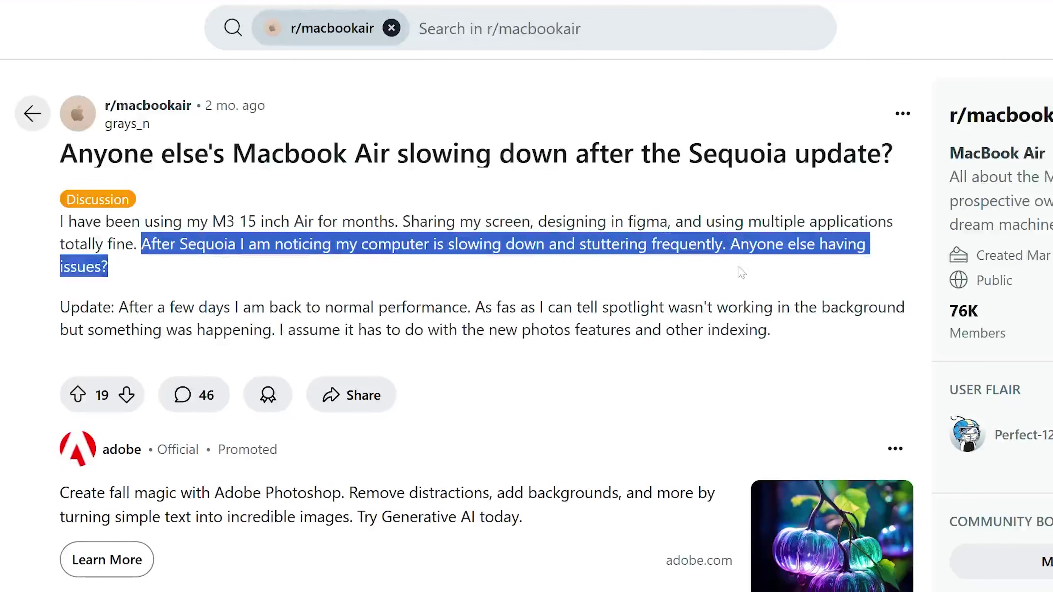
left_click(615, 279)
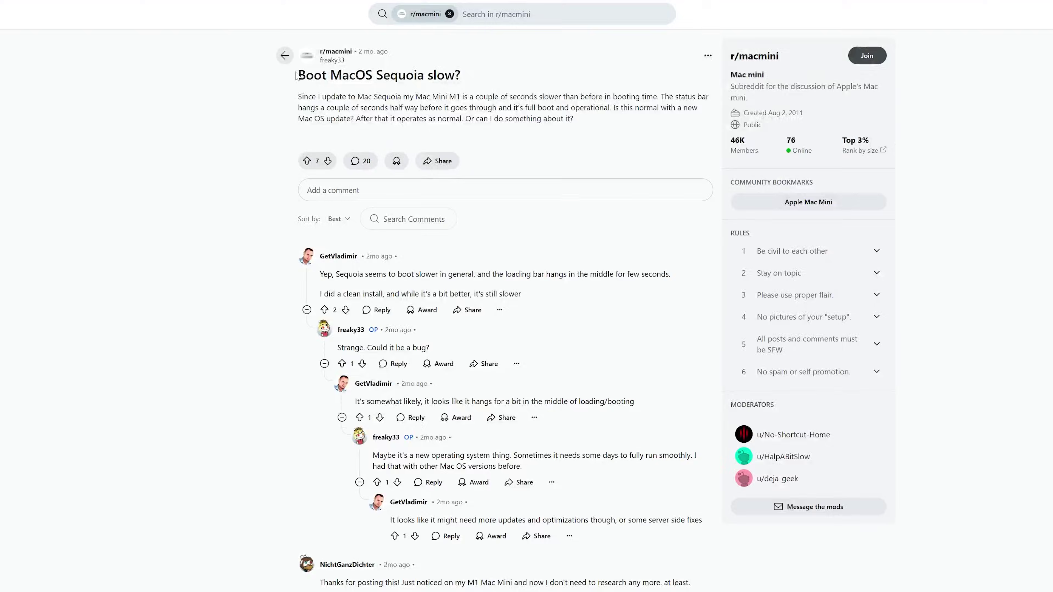
left_click_drag(128, 137, 397, 139)
left_click(468, 153)
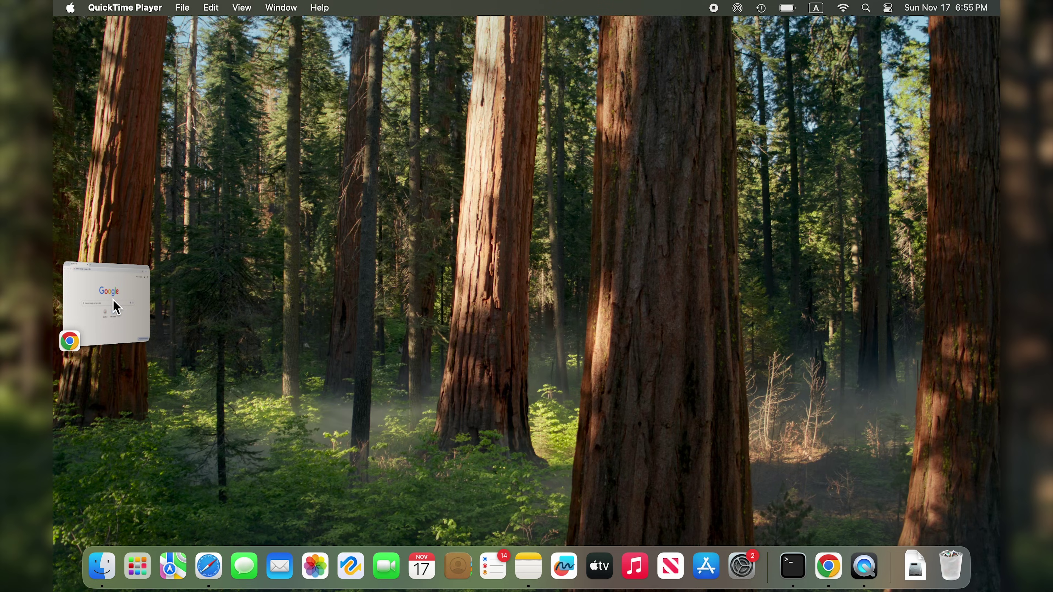
Set the Chrome window aside and open System Settings' Login Items & Extensions page
left_click(116, 306)
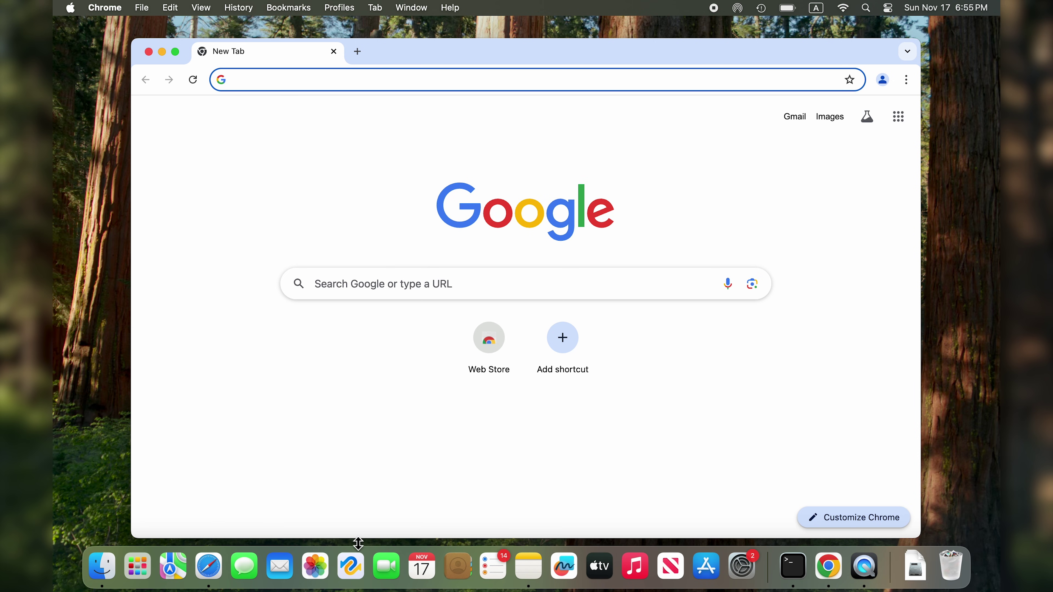
left_click(129, 222)
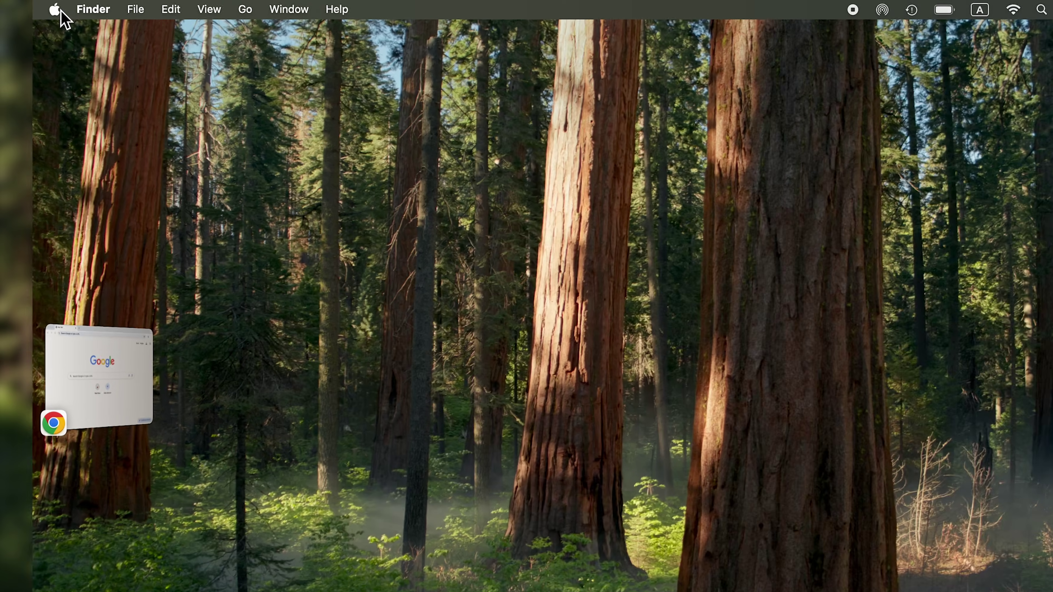
left_click(71, 8)
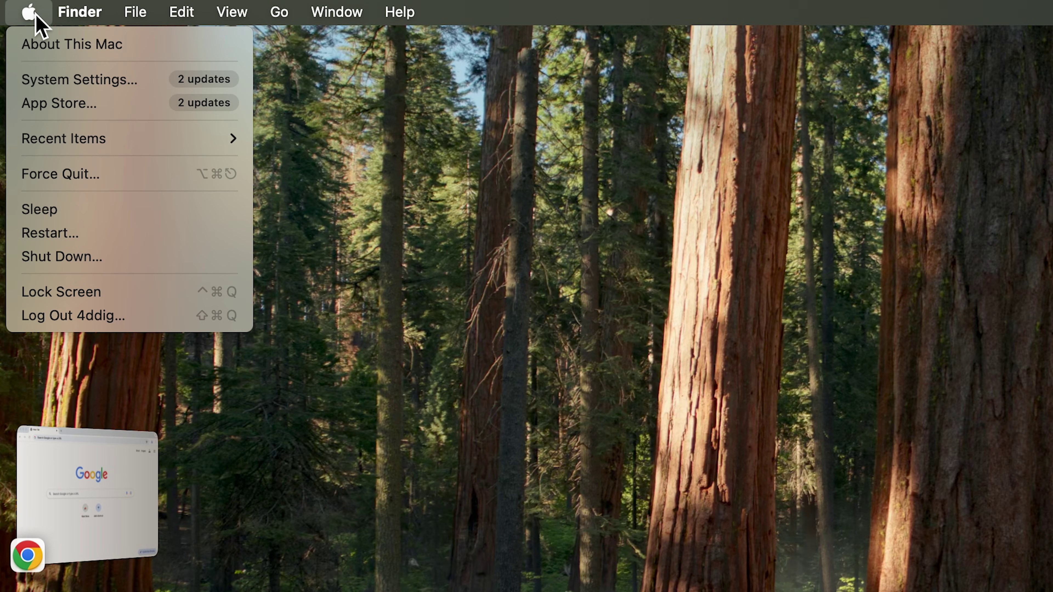
left_click(79, 81)
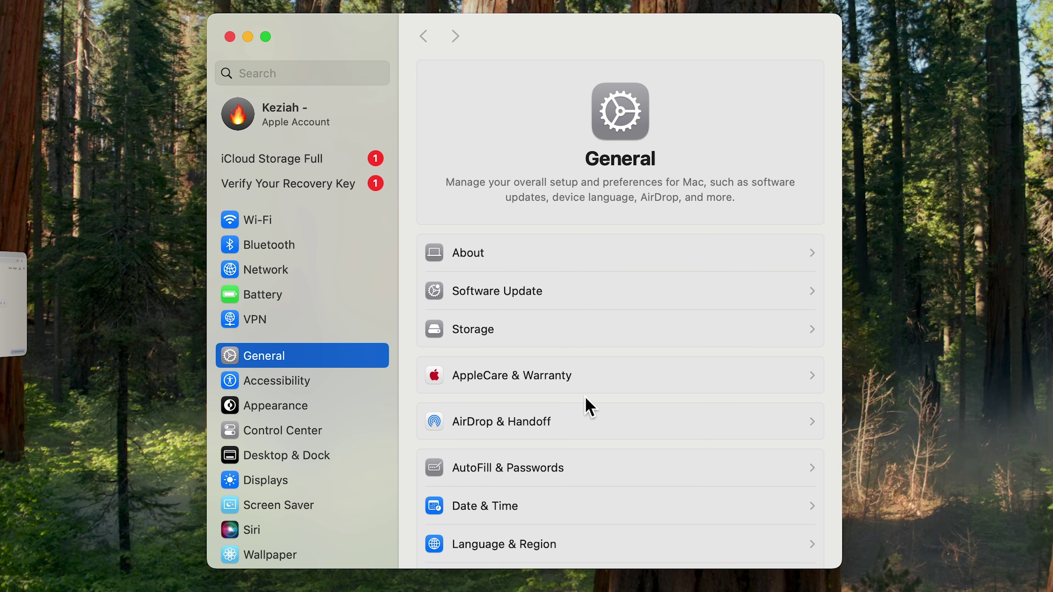
scroll(588, 406, "down", 3)
left_click(586, 481)
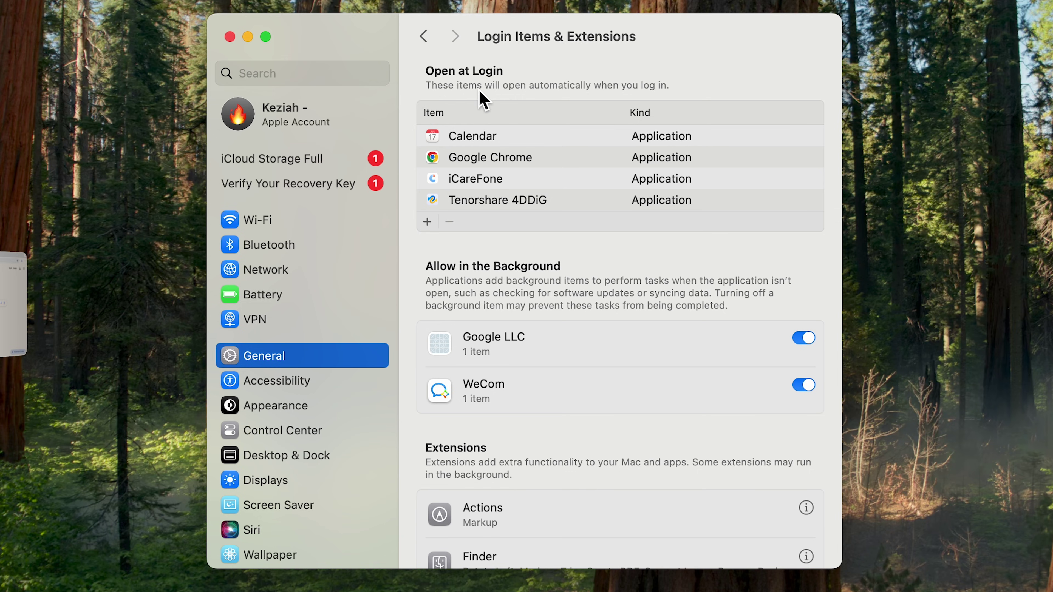
Remove Calendar from the Open at Login list, then select iCareFone
left_click(503, 145)
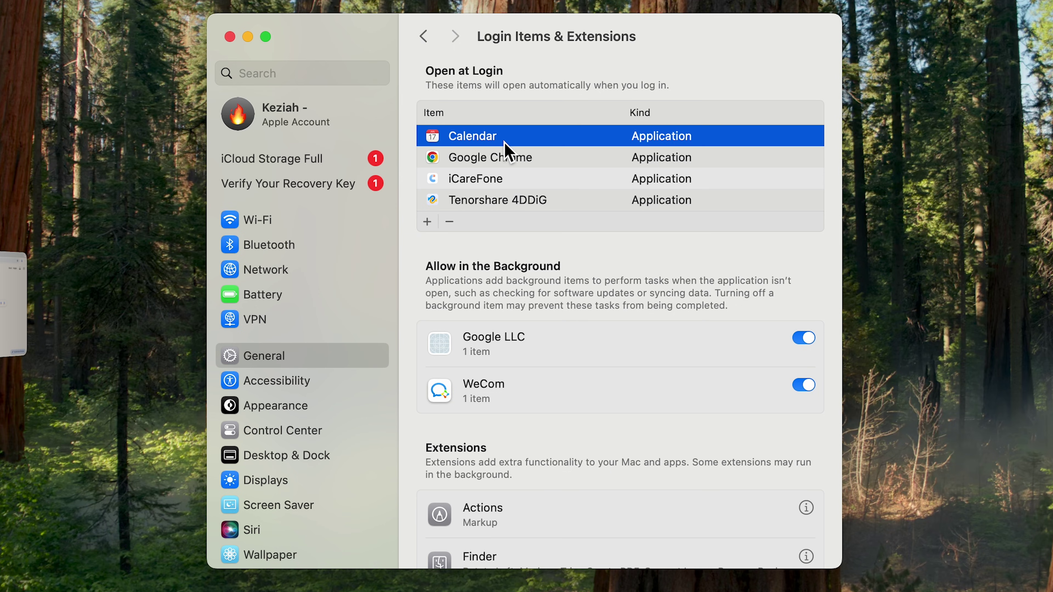
left_click(451, 221)
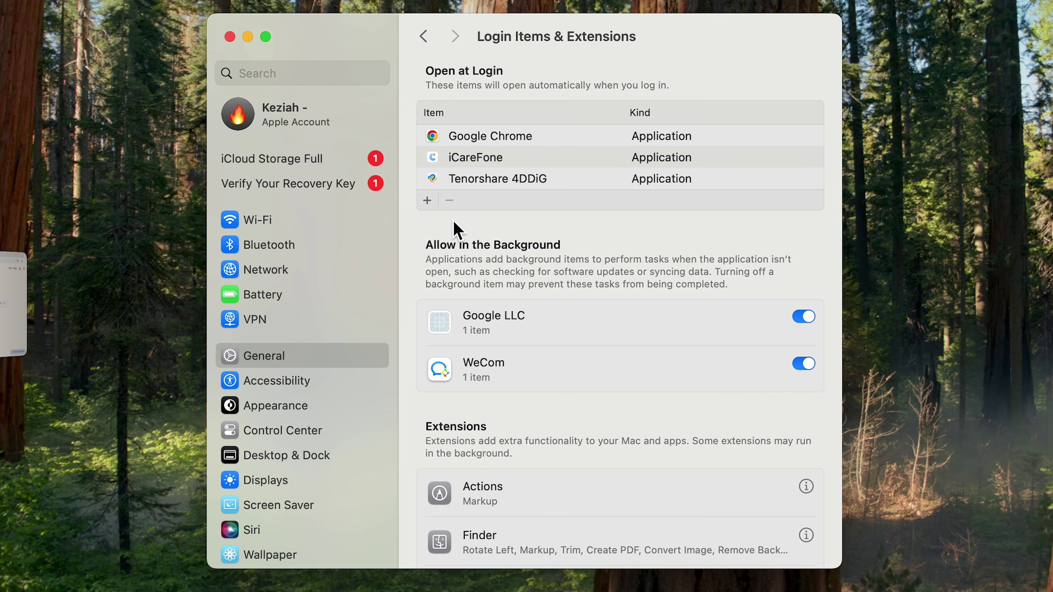
left_click(482, 163)
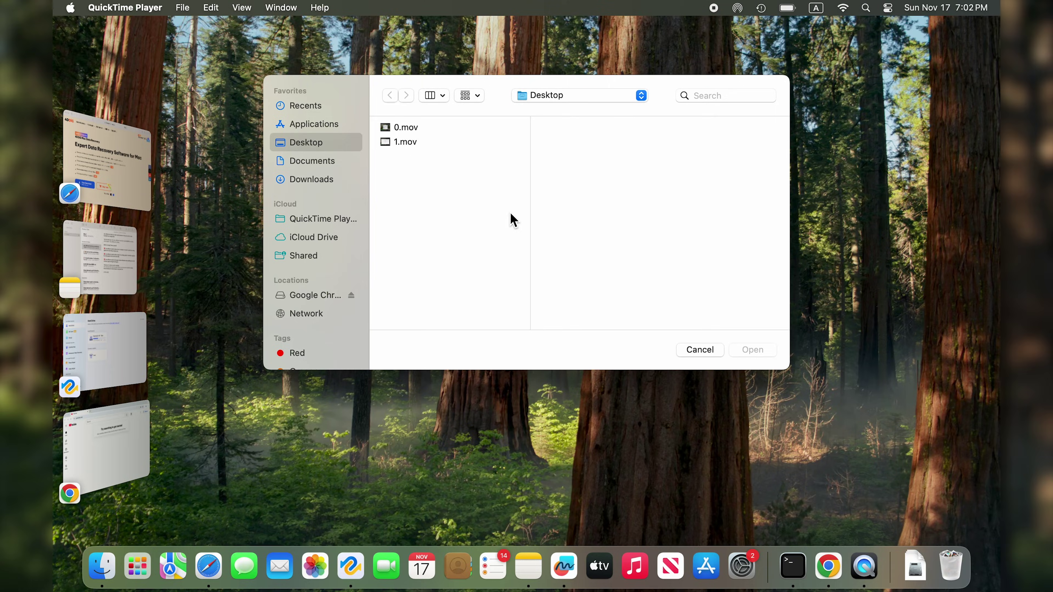
Cycle through Safari, Notes, 4DDiG and Chrome, open YouTube Subscriptions, then clear the desktop
left_click(140, 176)
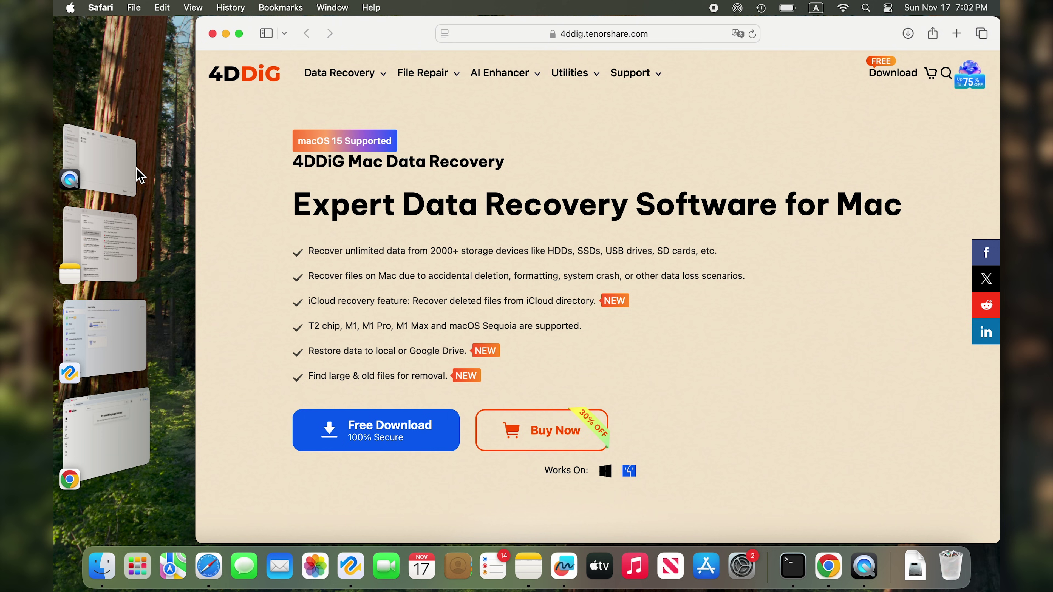
left_click(126, 235)
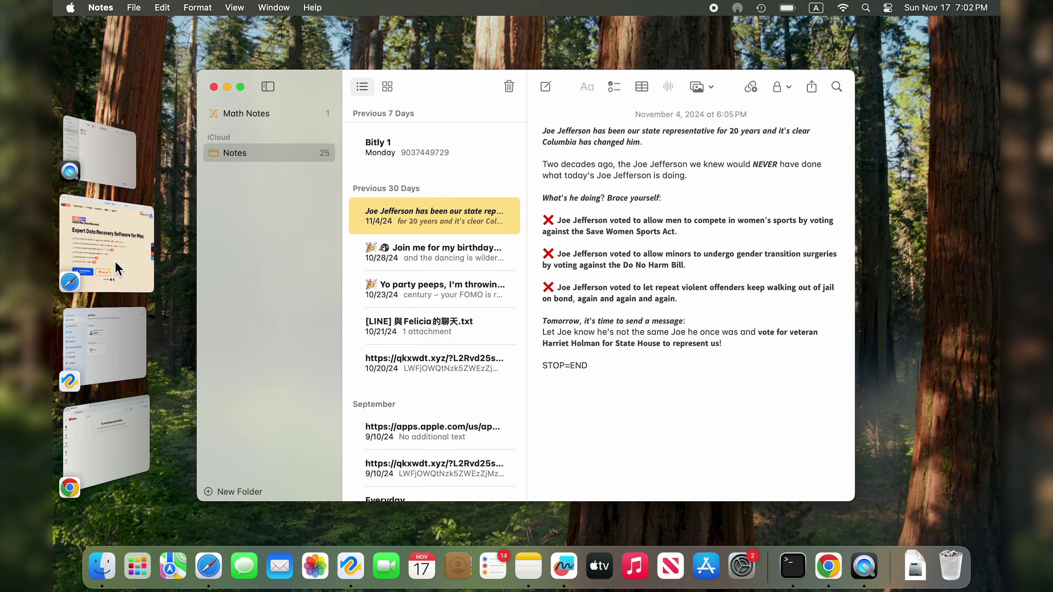
left_click(115, 328)
left_click(117, 438)
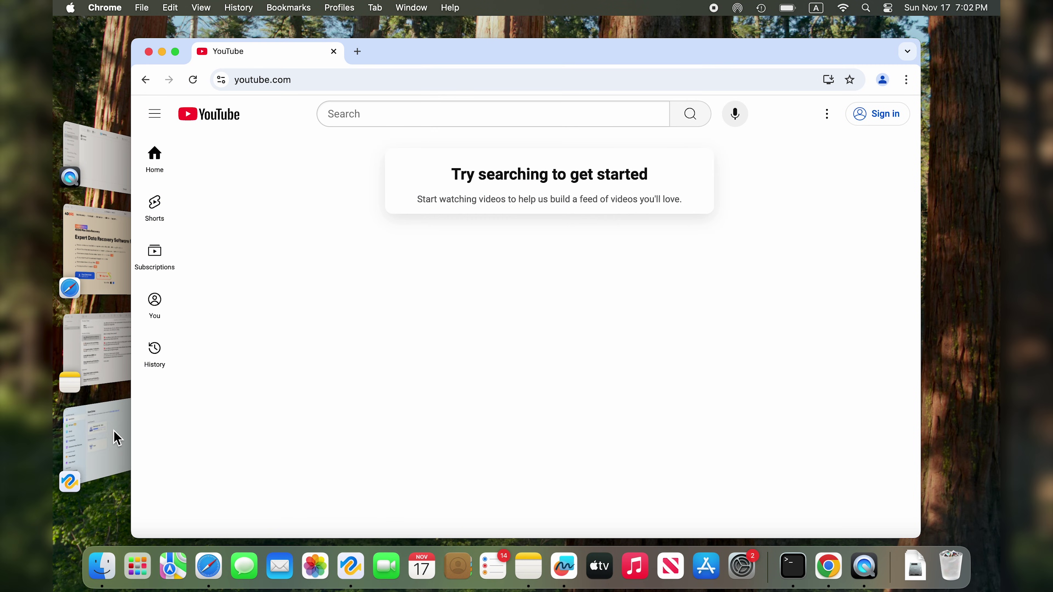
left_click(175, 291)
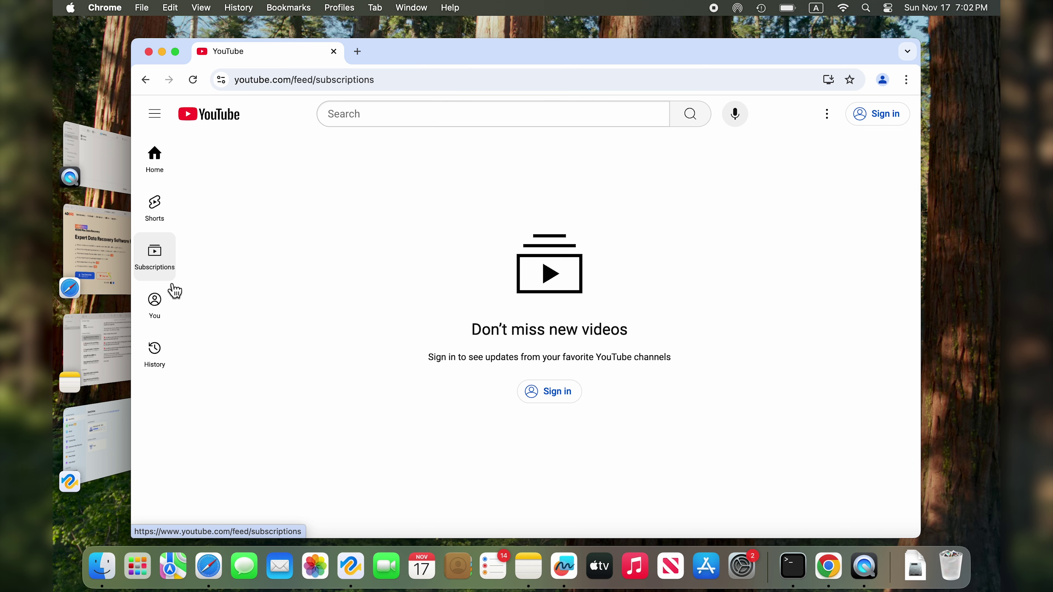
left_click(162, 51)
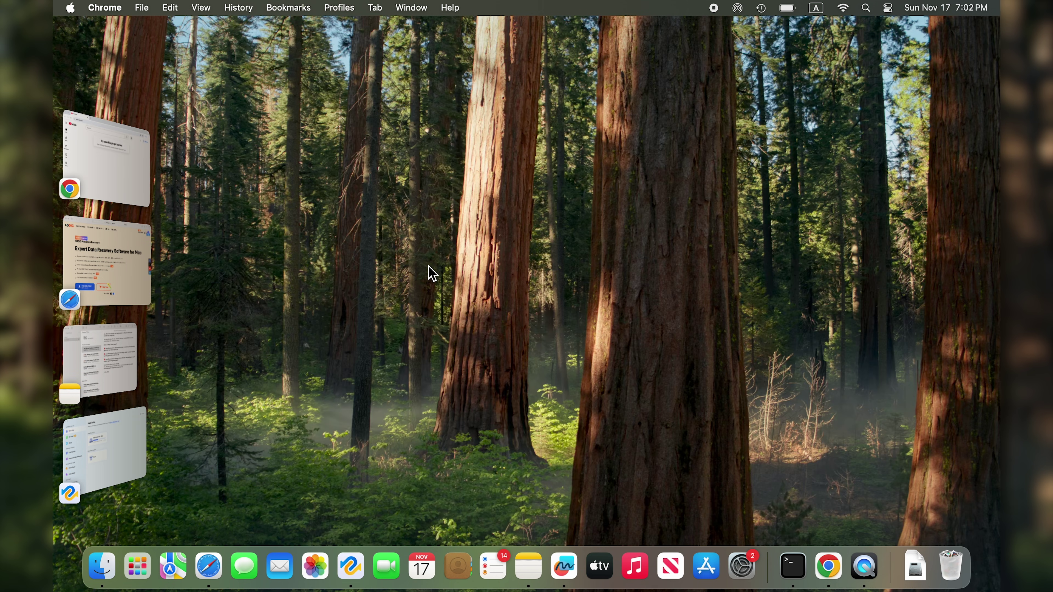
Launch Activity Monitor via Spotlight and review its CPU, Memory and Energy tabs
key("super+space")
type("ac")
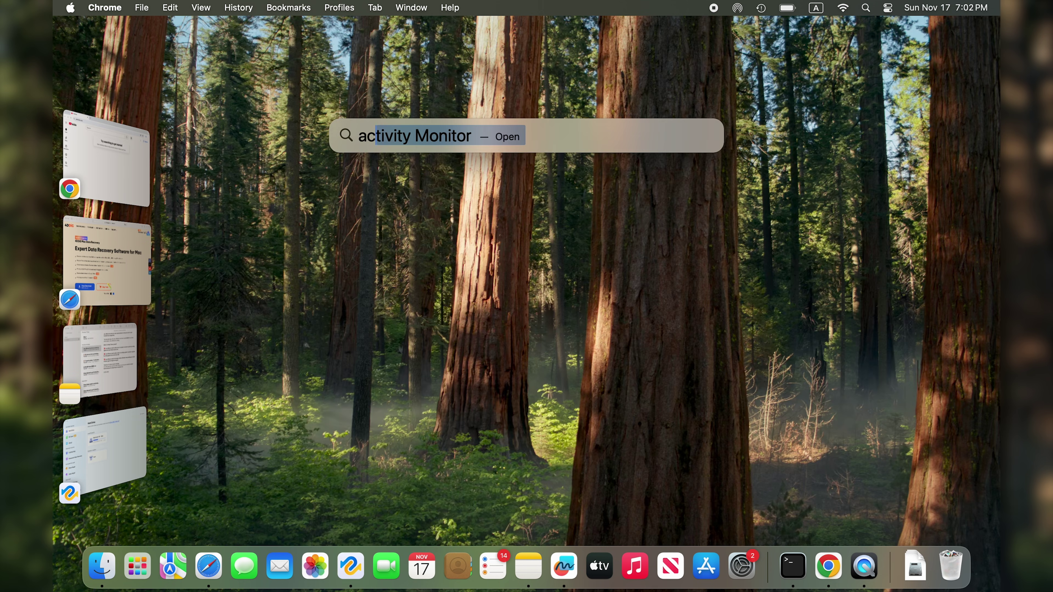
key("Return")
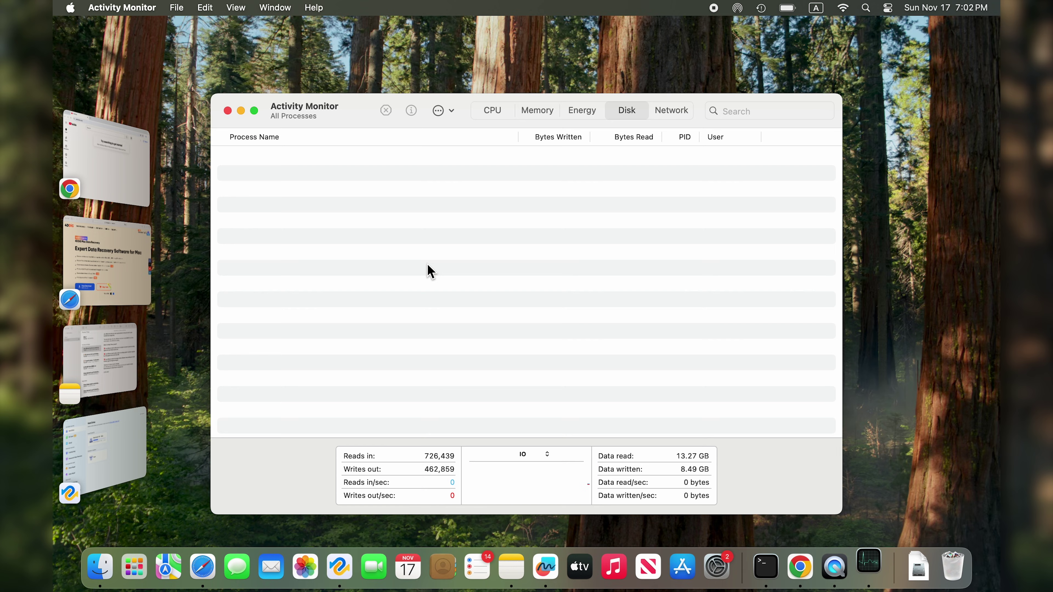
left_click(491, 121)
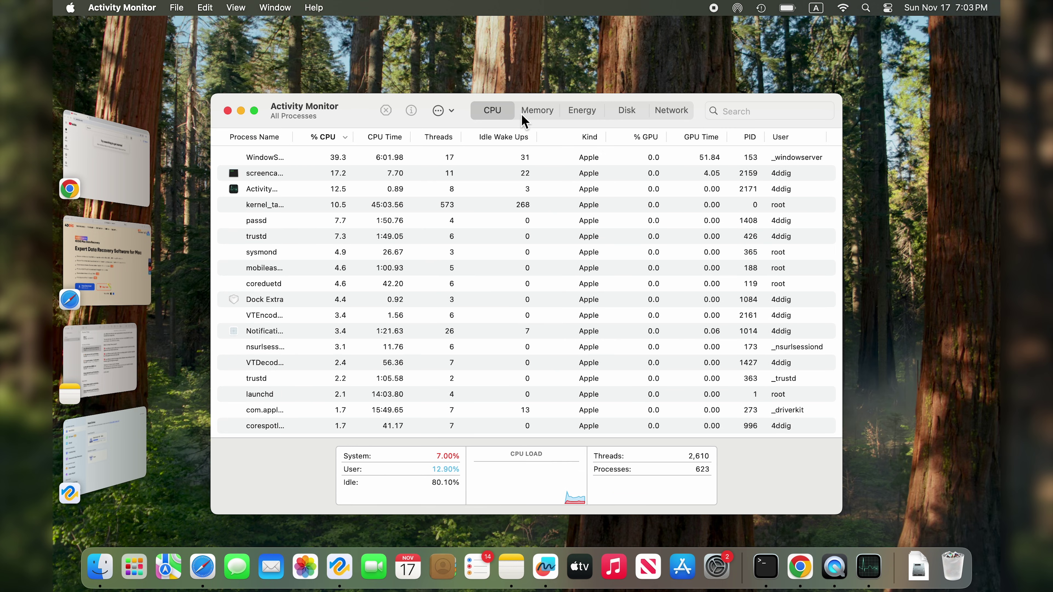
left_click(533, 117)
left_click(580, 109)
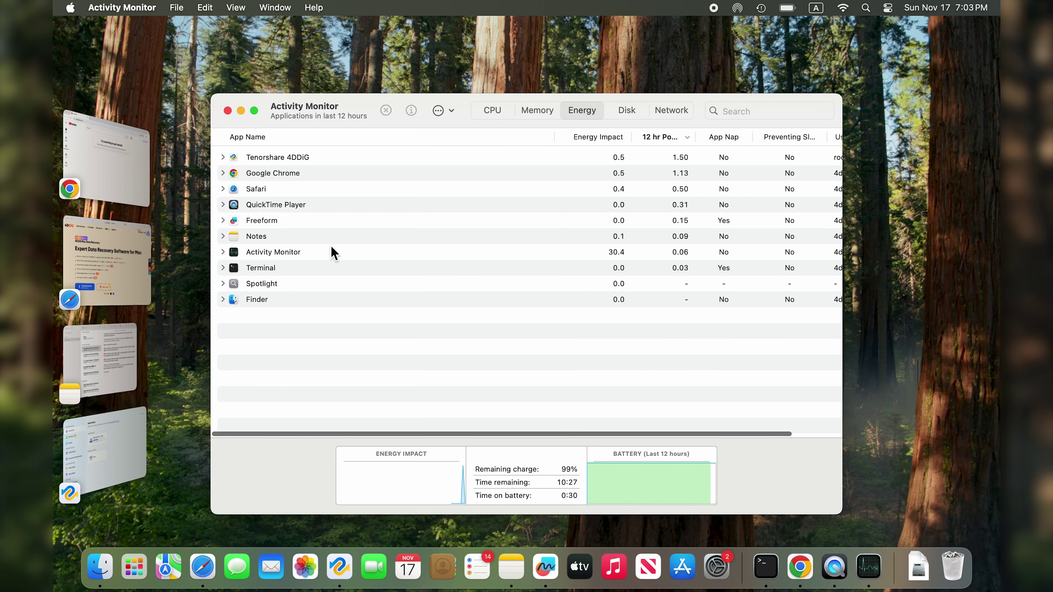
Quit the Activity Monitor process with the Stop button
left_click(326, 254)
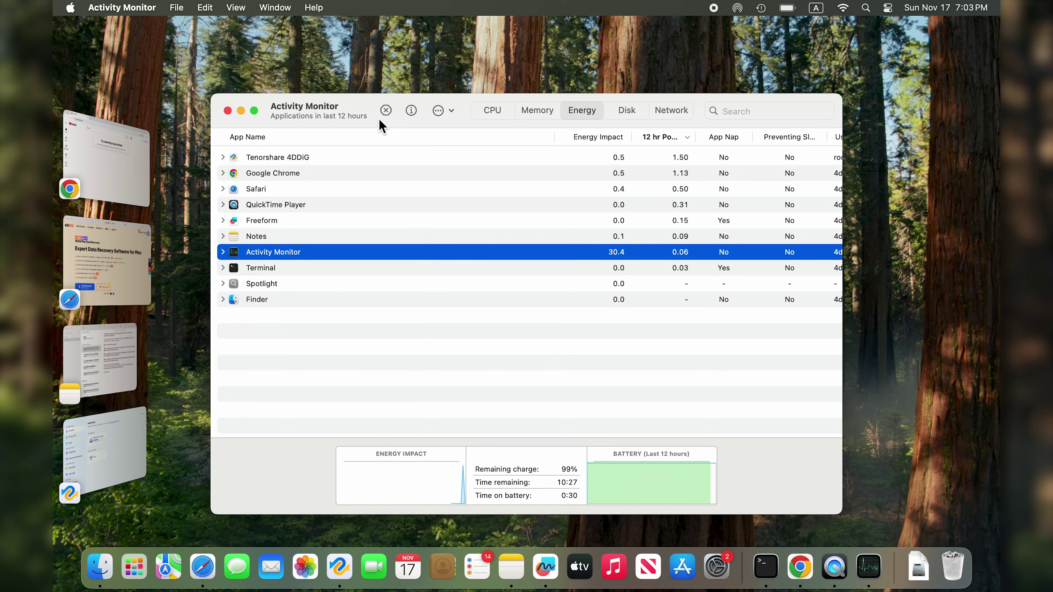
left_click(386, 111)
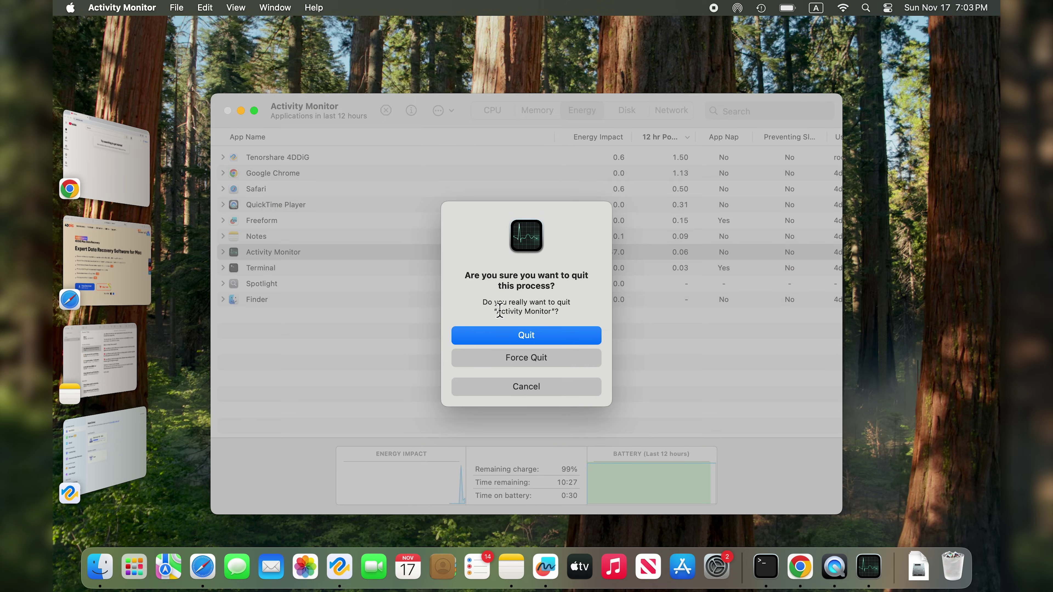
left_click(508, 336)
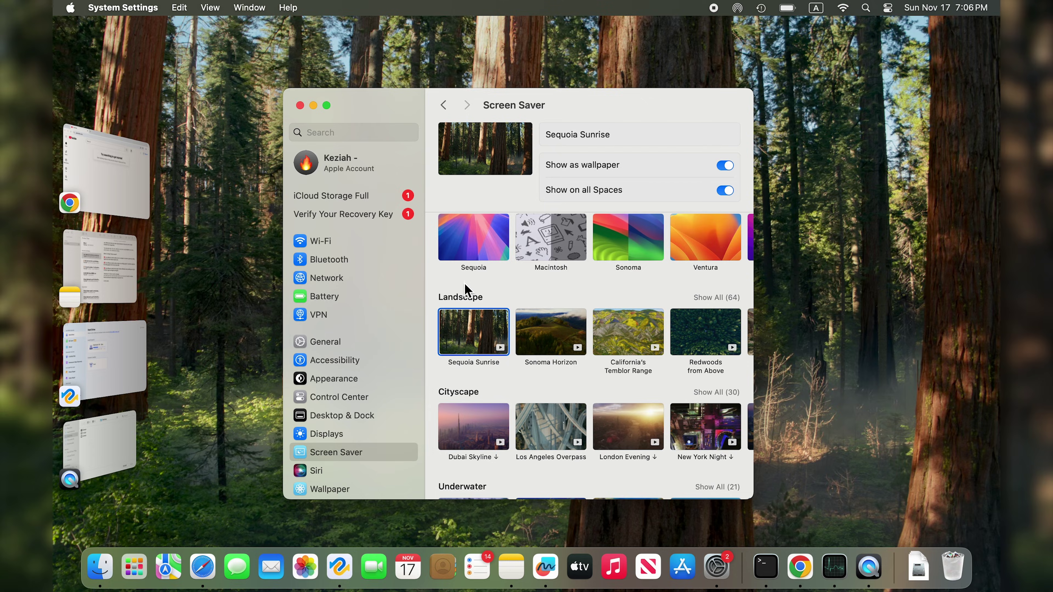
Preview Sonoma Horizon, Temblor Range, Dubai Skyline and Redwoods screen savers, then reselect Sequoia Sunrise
left_click(550, 352)
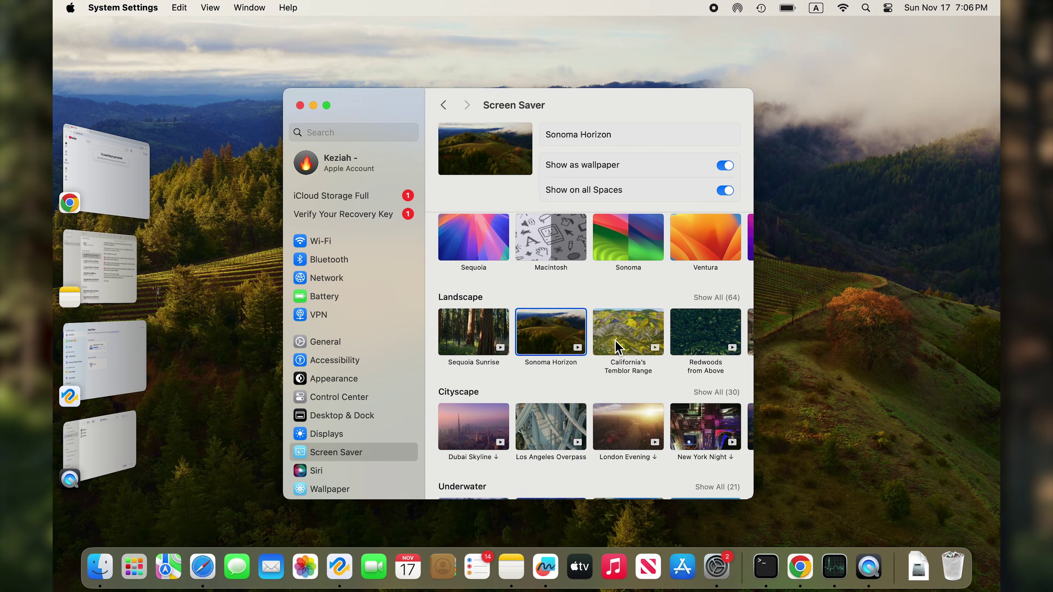
left_click(619, 347)
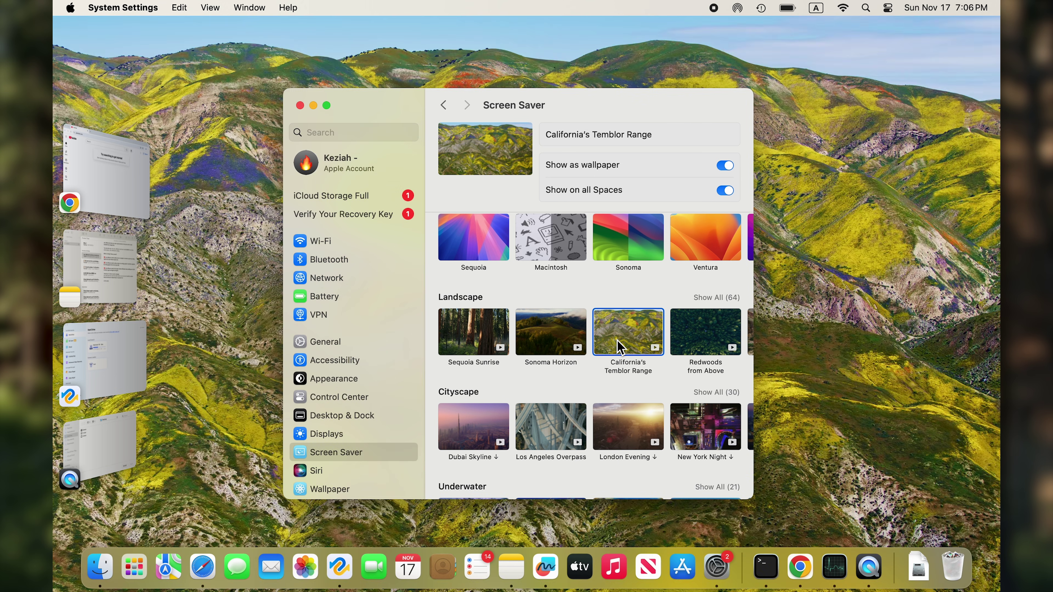
left_click(473, 430)
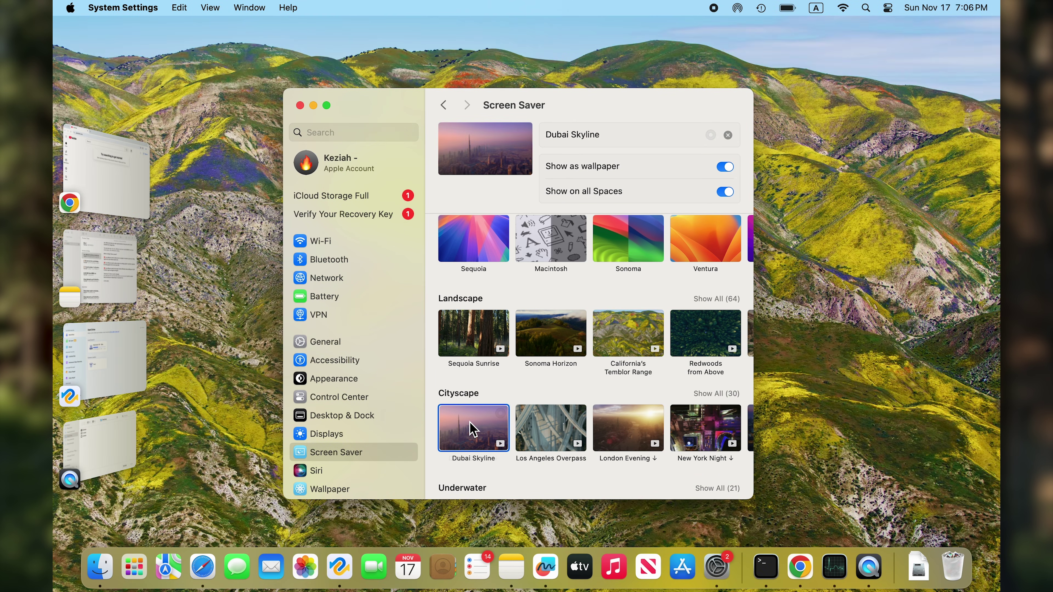
left_click(688, 351)
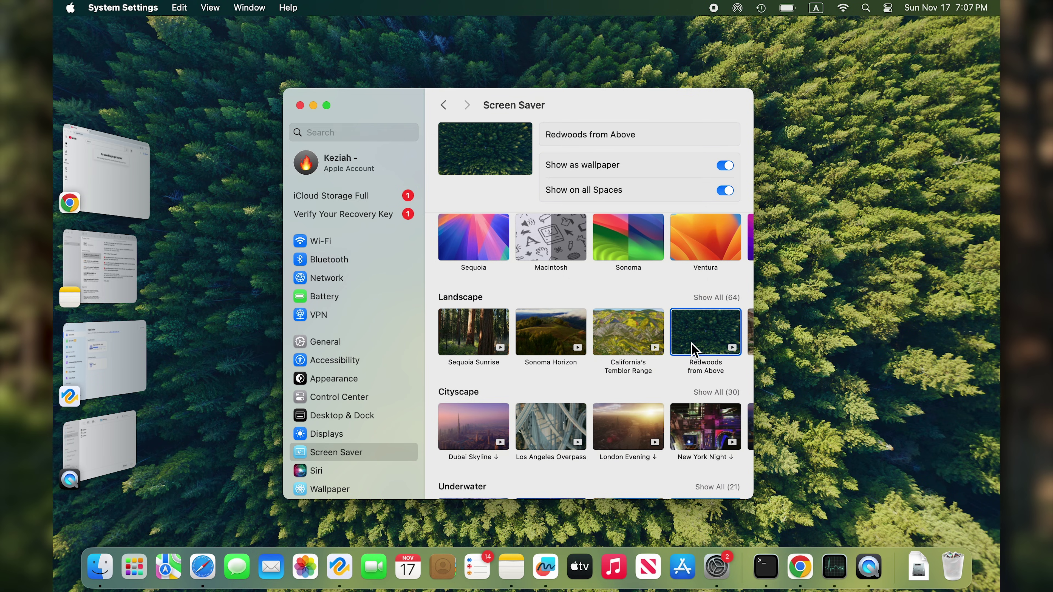
left_click(483, 321)
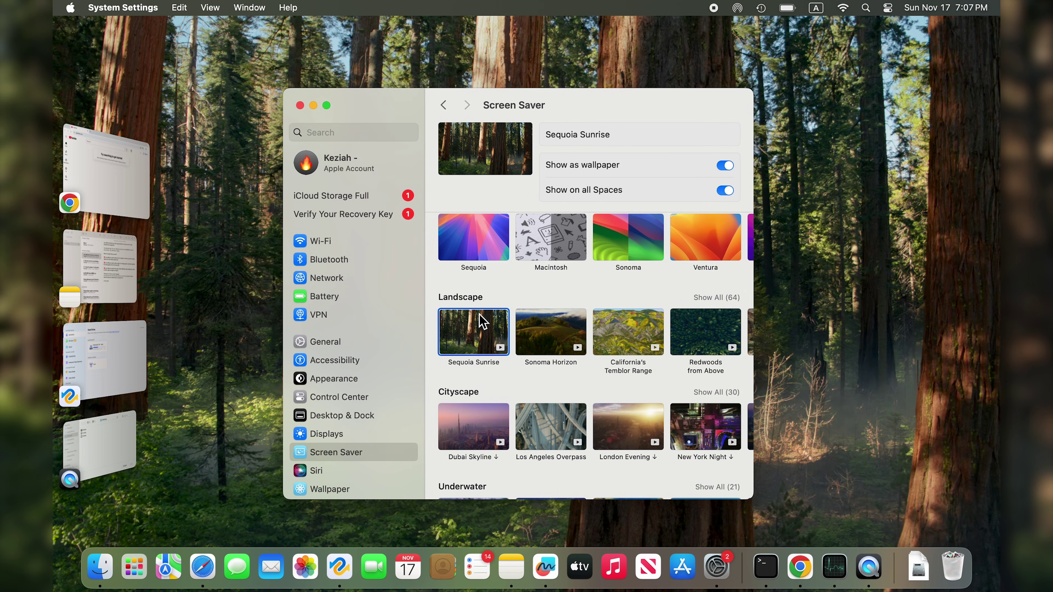
Close and reopen System Settings, then go to Accessibility's Display options
left_click(299, 105)
left_click(71, 7)
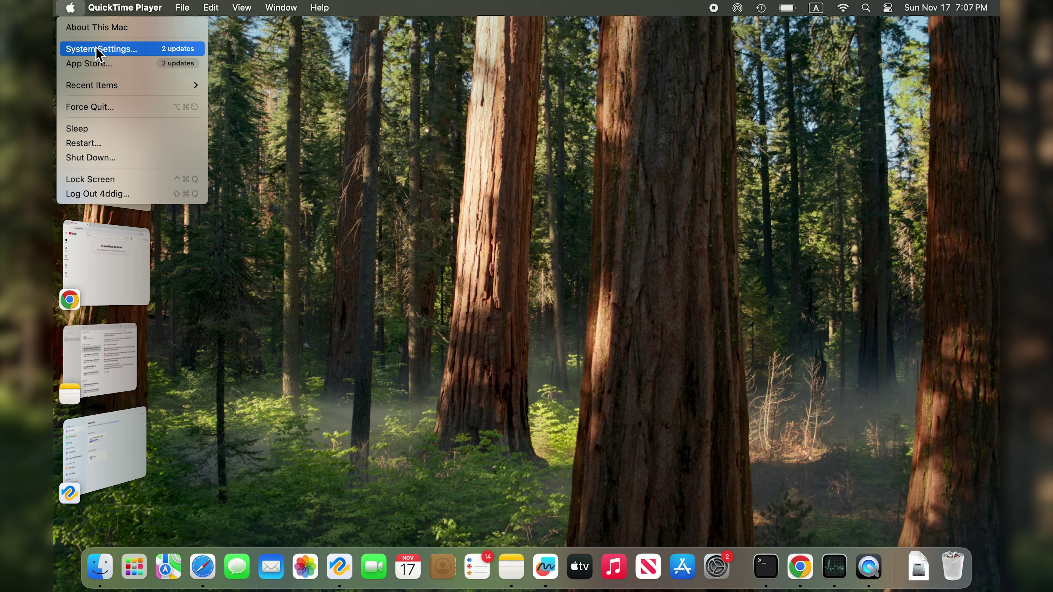
left_click(99, 49)
left_click(339, 361)
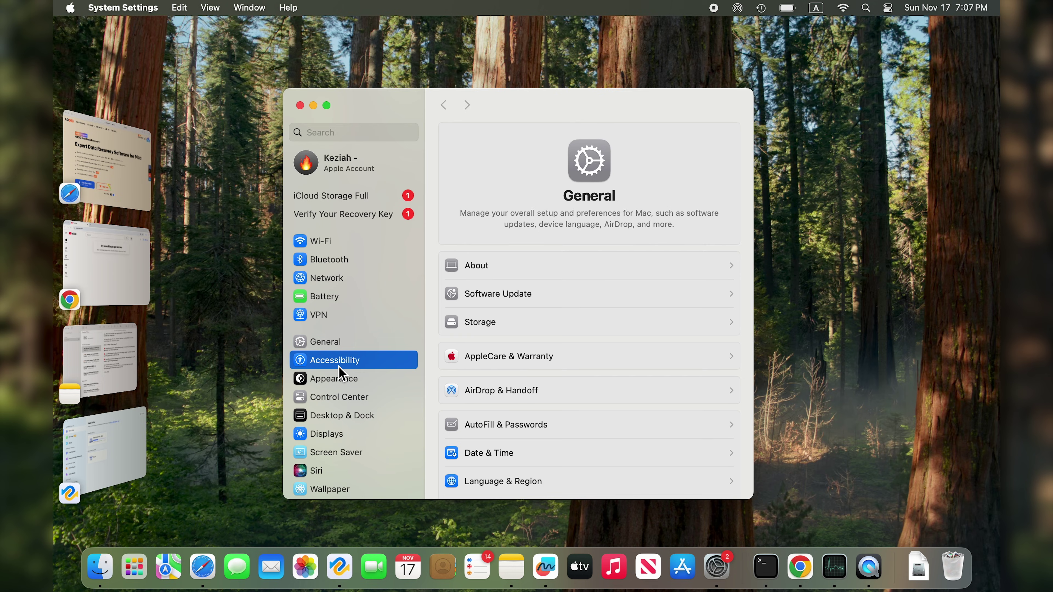
left_click(512, 307)
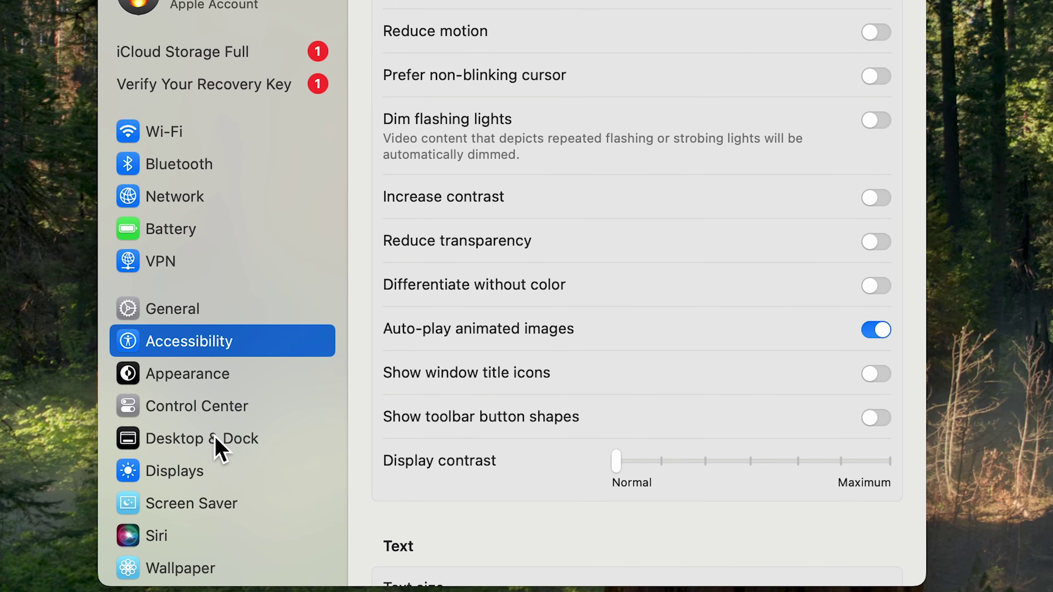
In Desktop & Dock, turn magnification off, minimize with Scale Effect, and keep auto-hide off
left_click(351, 417)
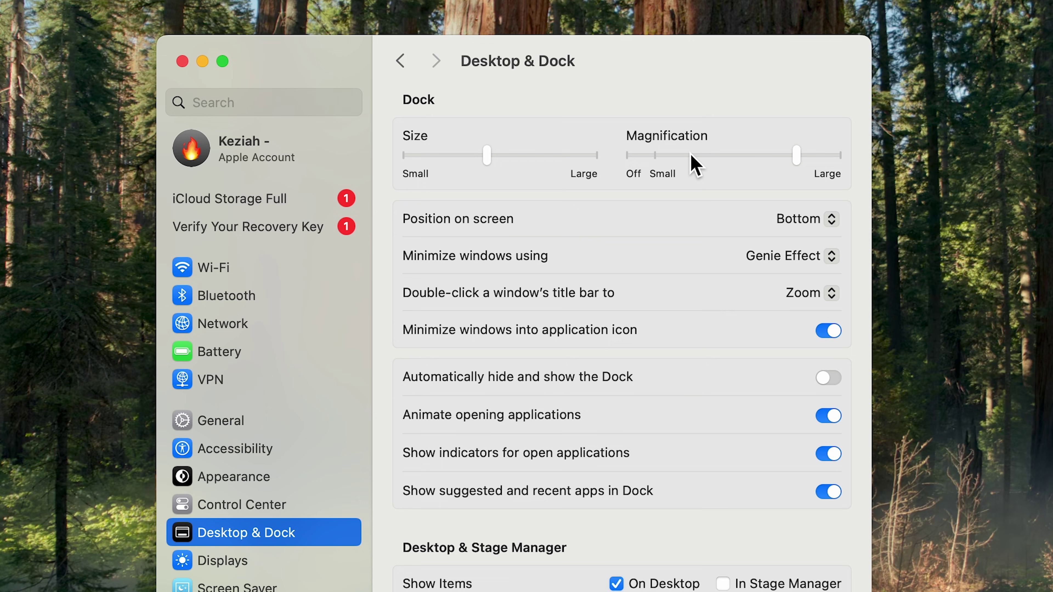
left_click(717, 2)
left_click_drag(690, 153, 635, 155)
left_click(782, 266)
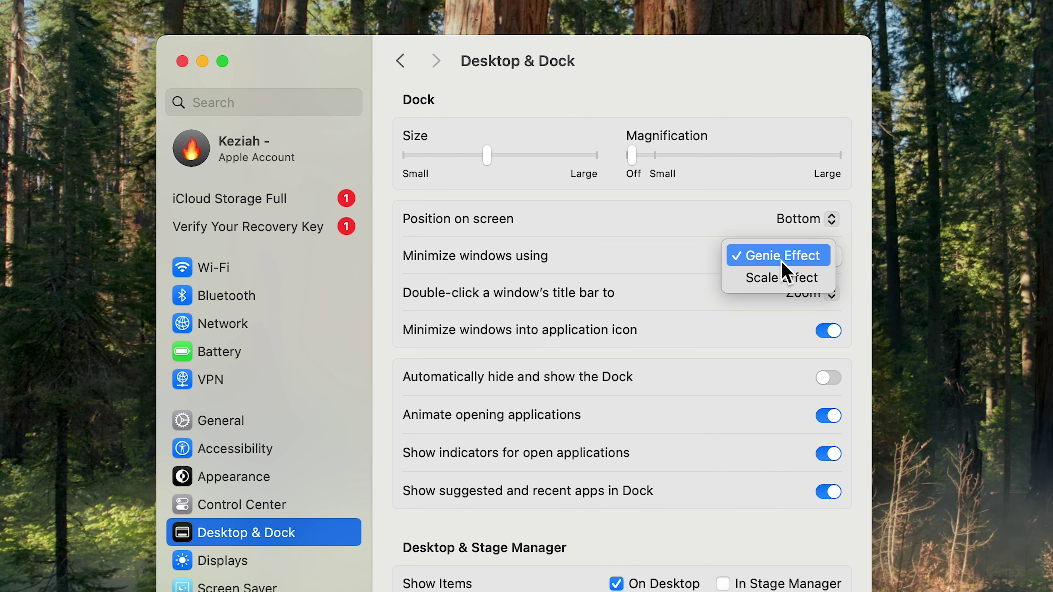
left_click(780, 282)
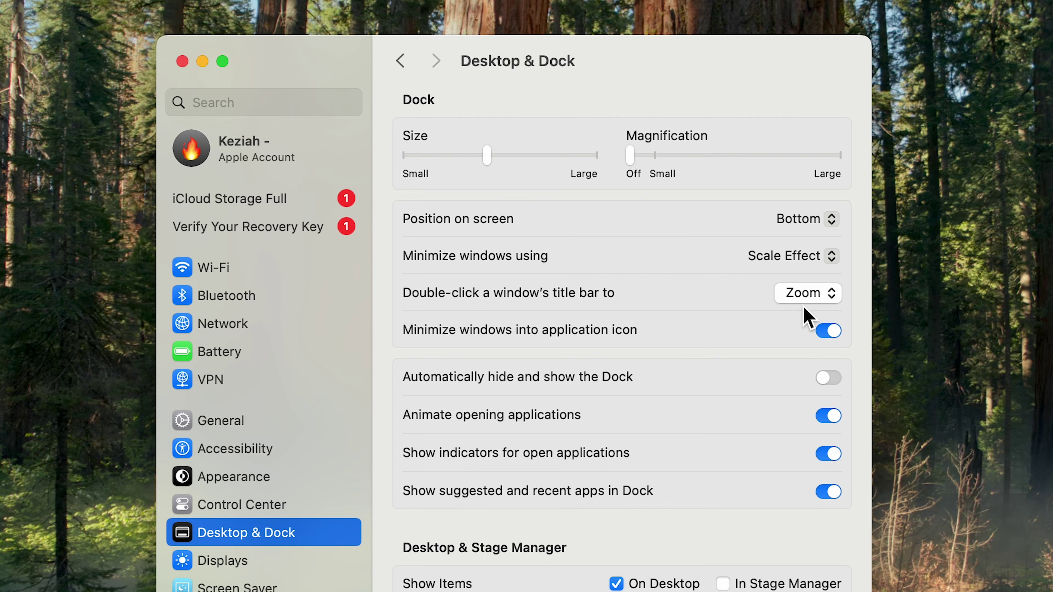
left_click(834, 378)
left_click(837, 379)
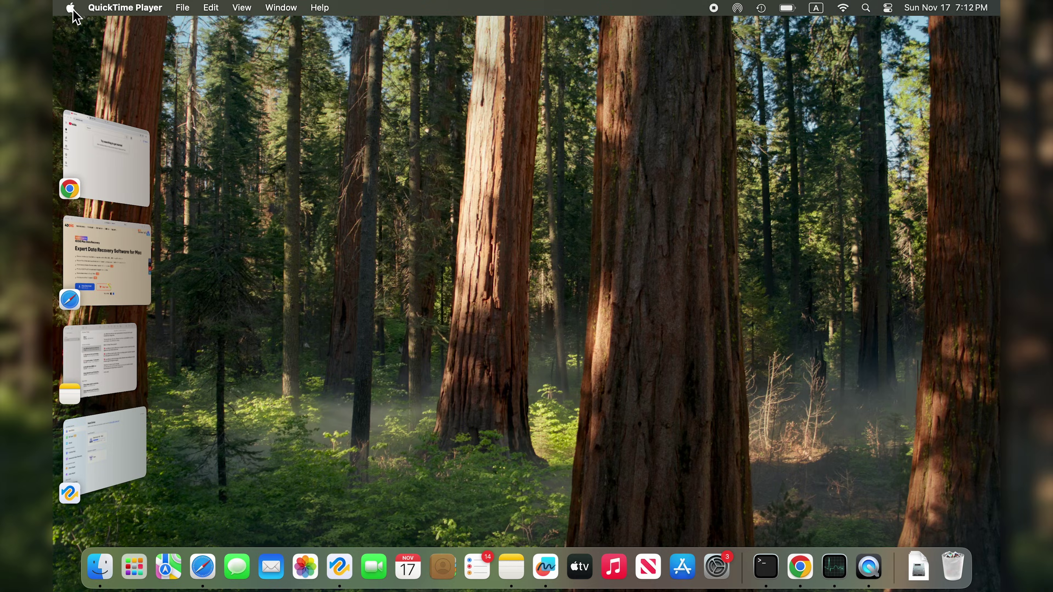
Schedule the macOS Sequoia 15.1 update for tonight, agreeing to the licence and authorising it
left_click(71, 9)
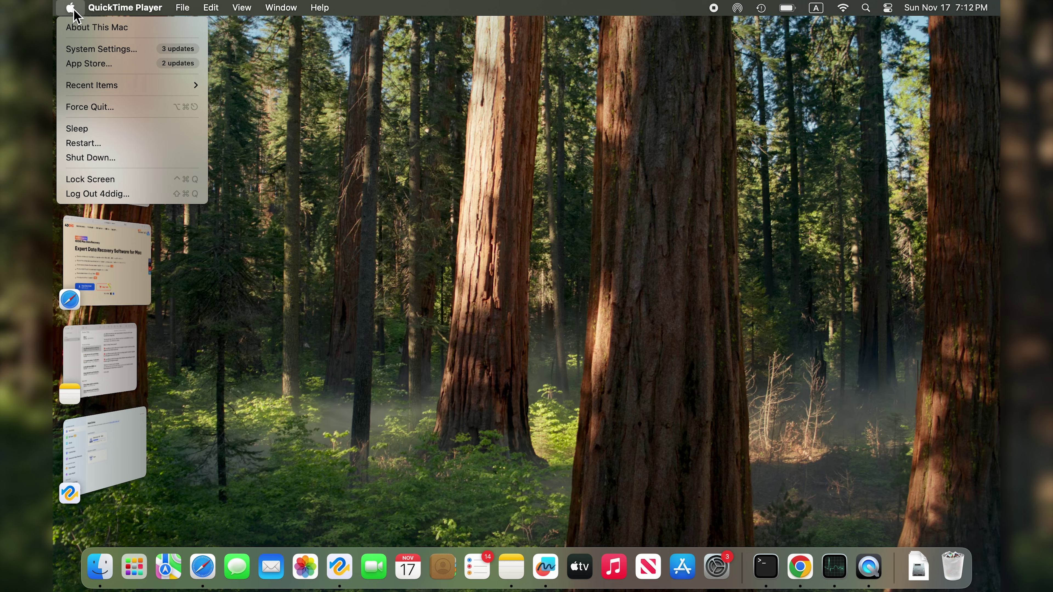
left_click(94, 48)
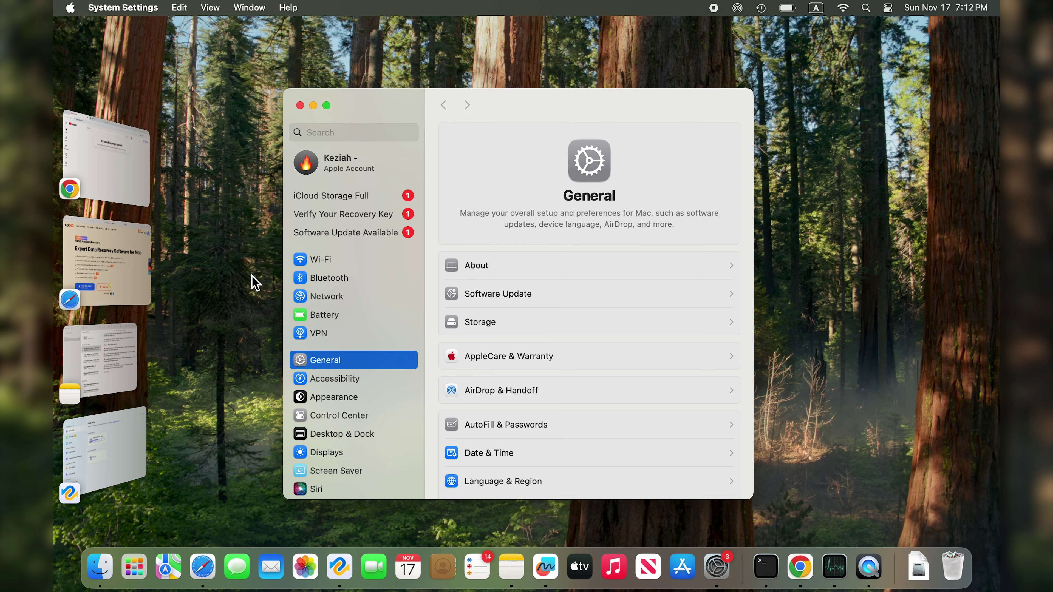
left_click(493, 295)
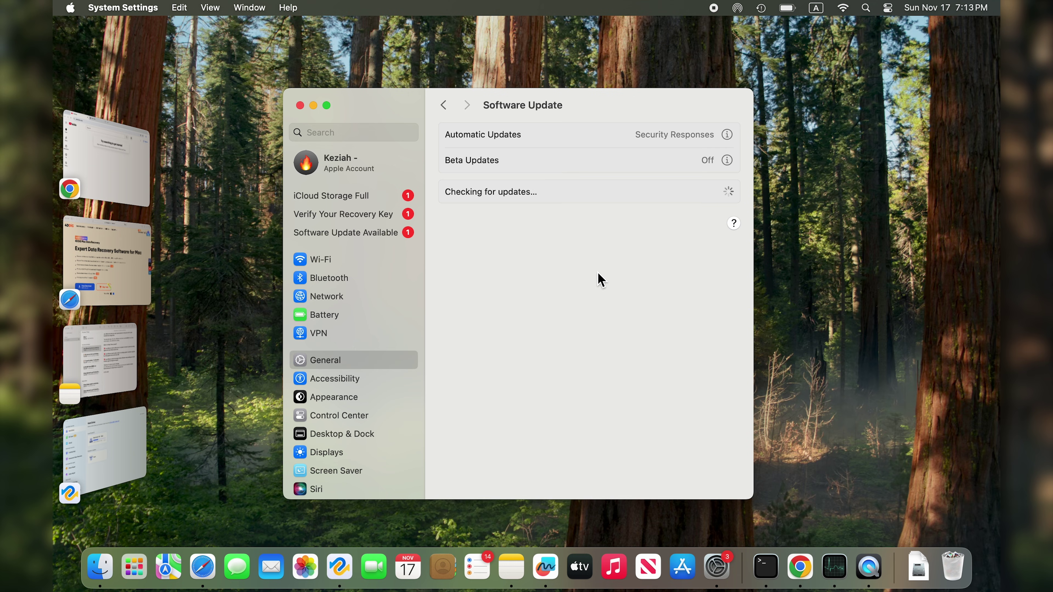
left_click(629, 198)
left_click(677, 435)
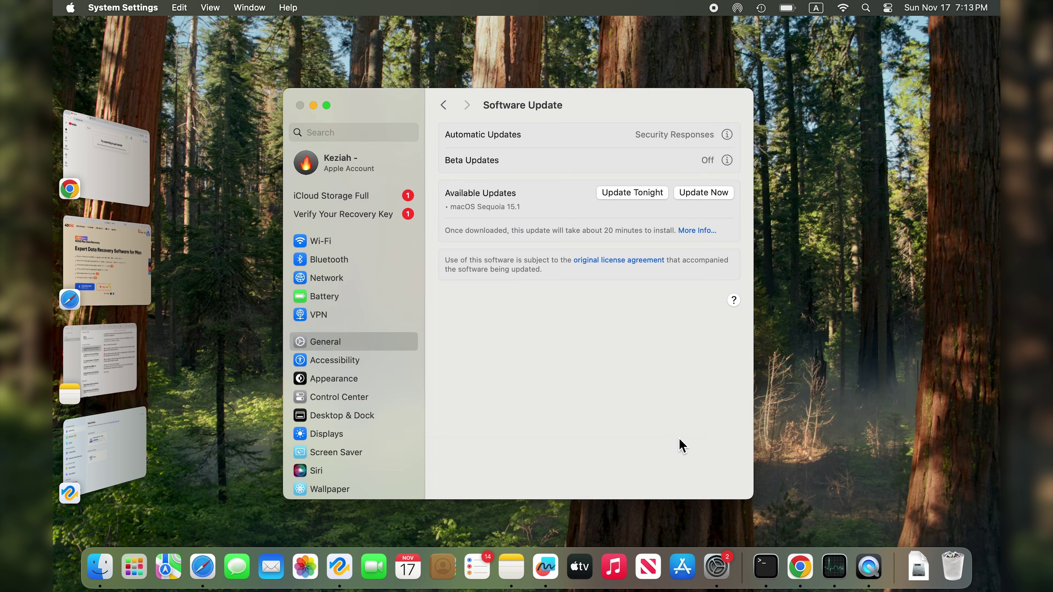
left_click(571, 378)
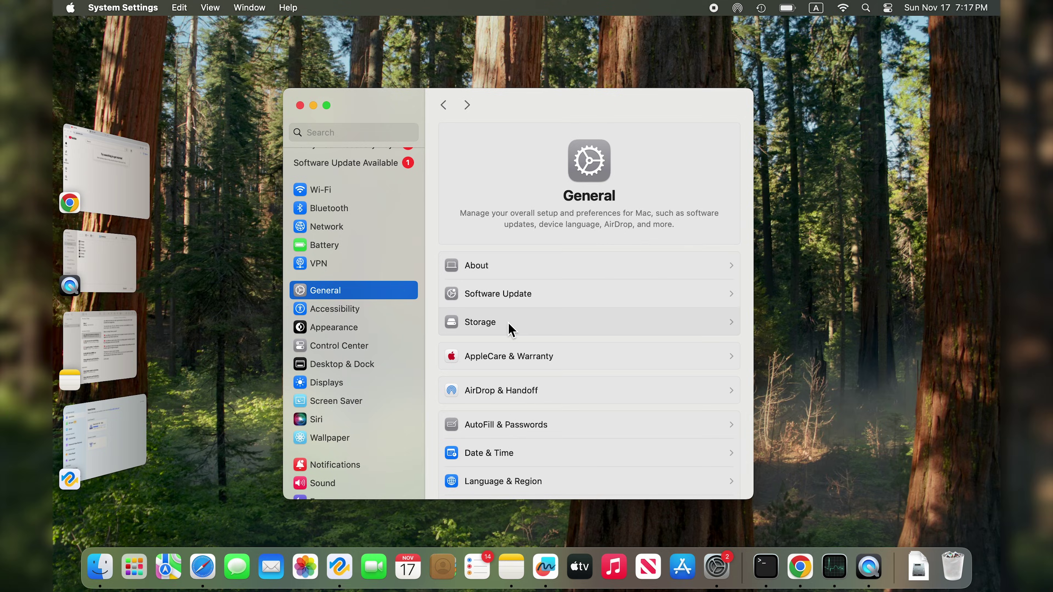
Enable Empty Trash automatically from the Storage recommendations
left_click(513, 329)
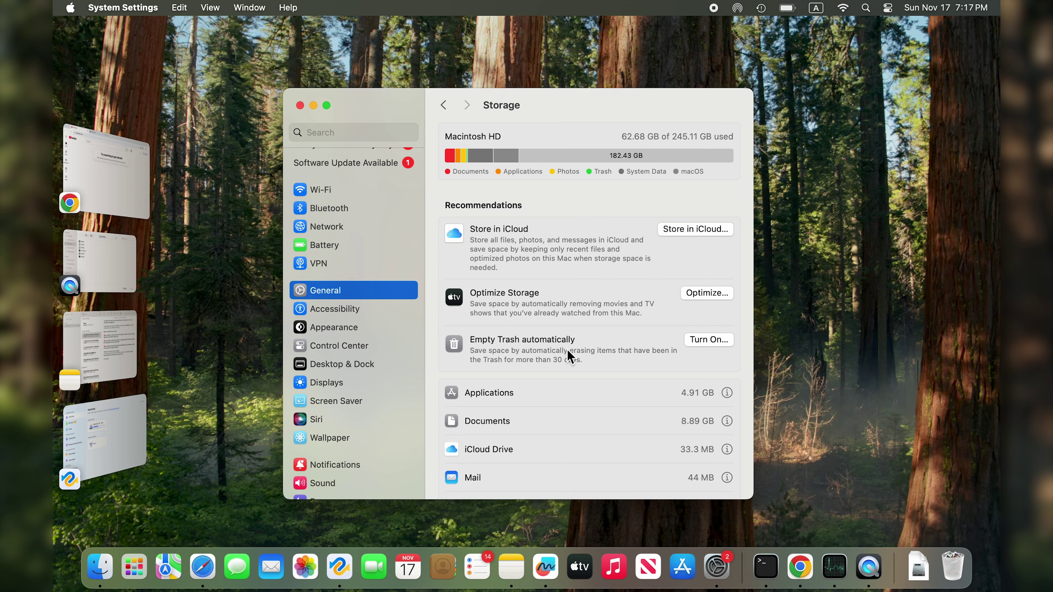
left_click(705, 340)
left_click(557, 360)
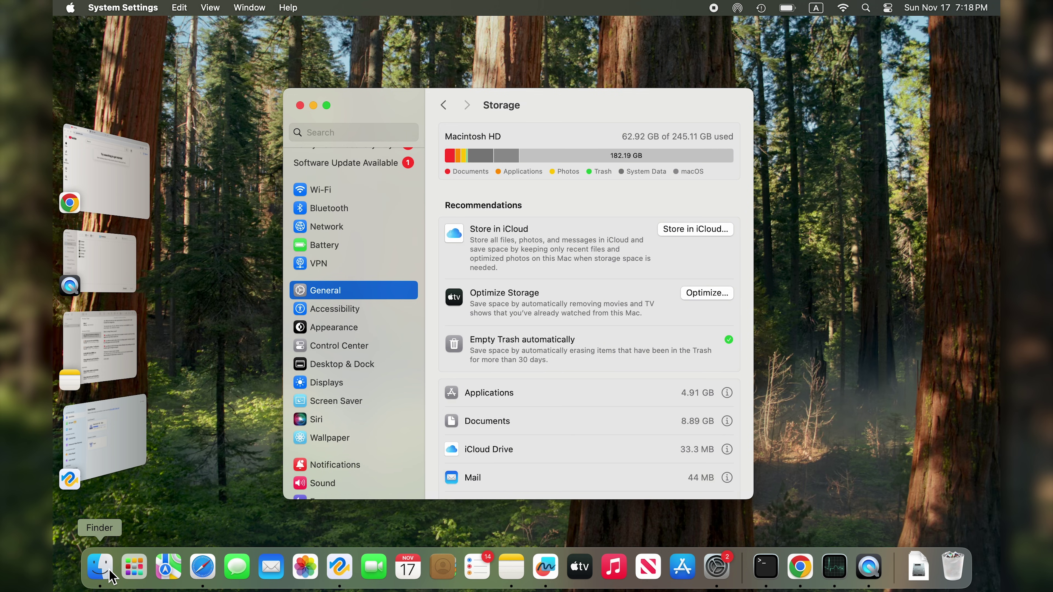
Move the October 31 screenshot PDF to the Trash from Finder
left_click(99, 566)
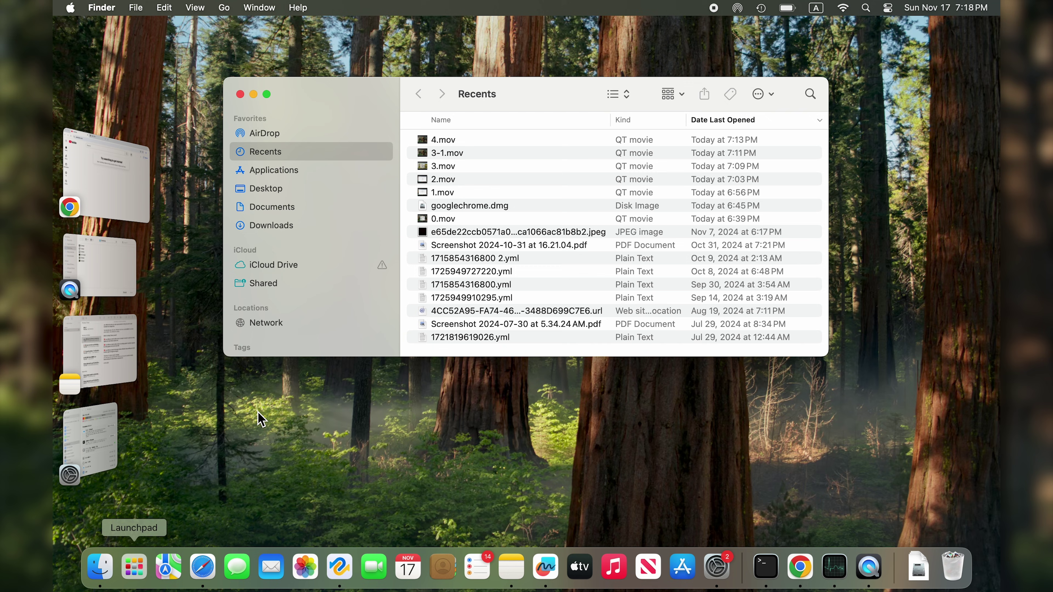
left_click(473, 248)
right_click(474, 248)
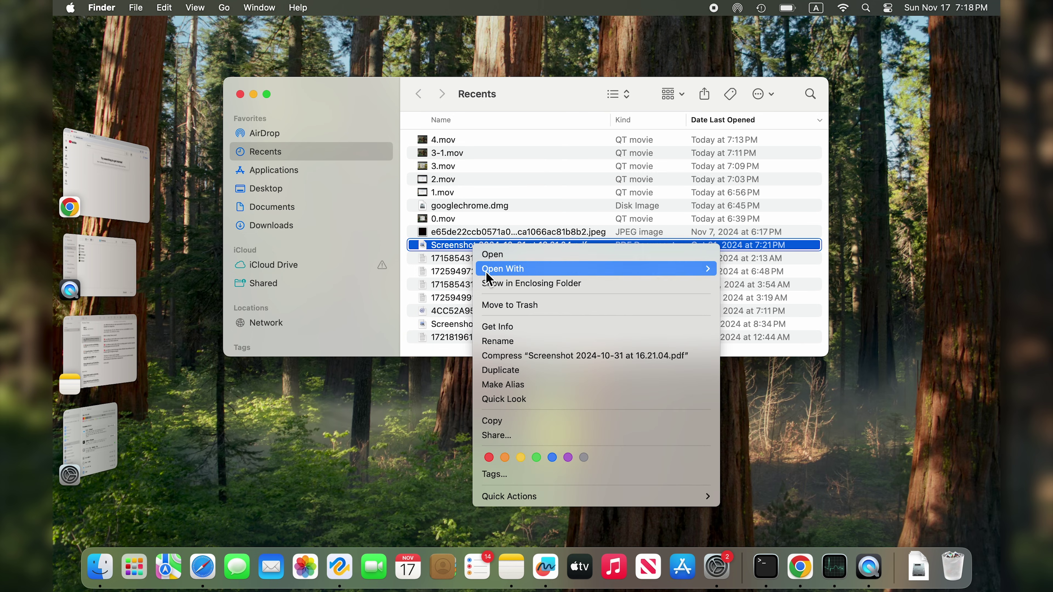
left_click(500, 305)
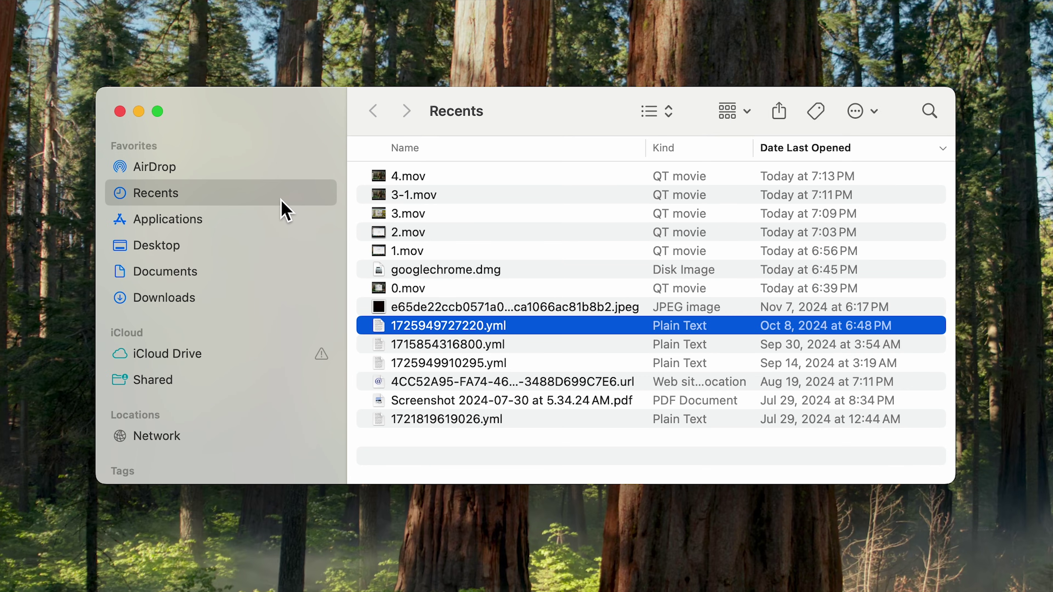
Open the Trash and choose to empty all its items
left_click(277, 223)
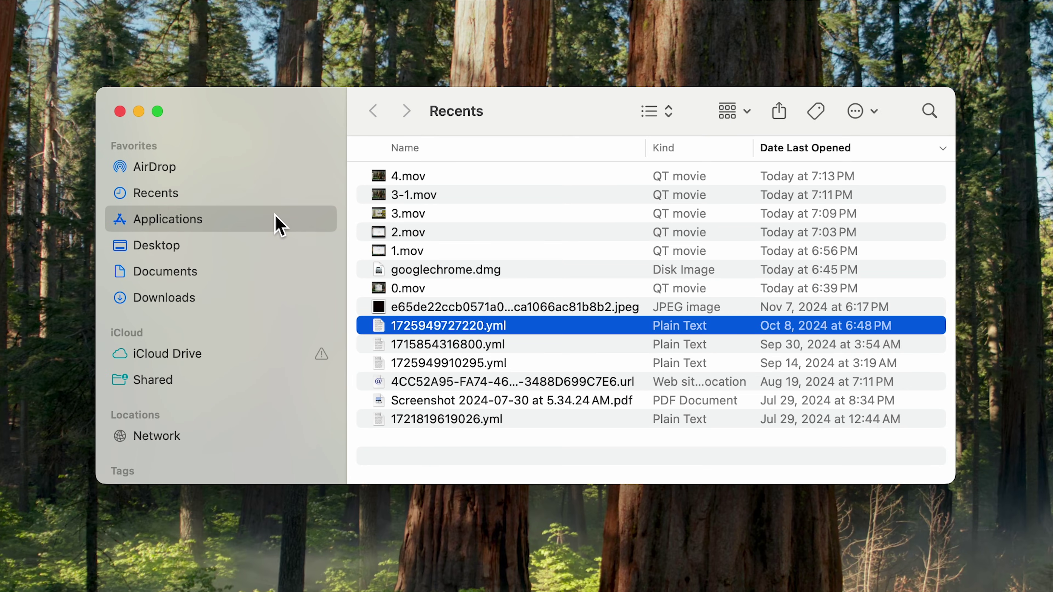
scroll(477, 342, "up", 15)
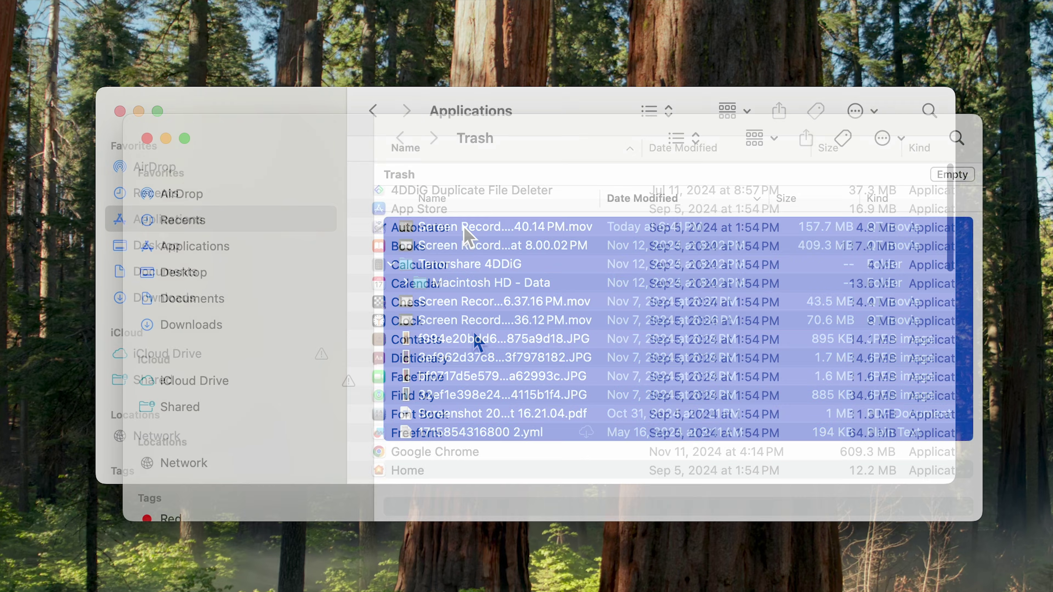
right_click(464, 226)
left_click(505, 307)
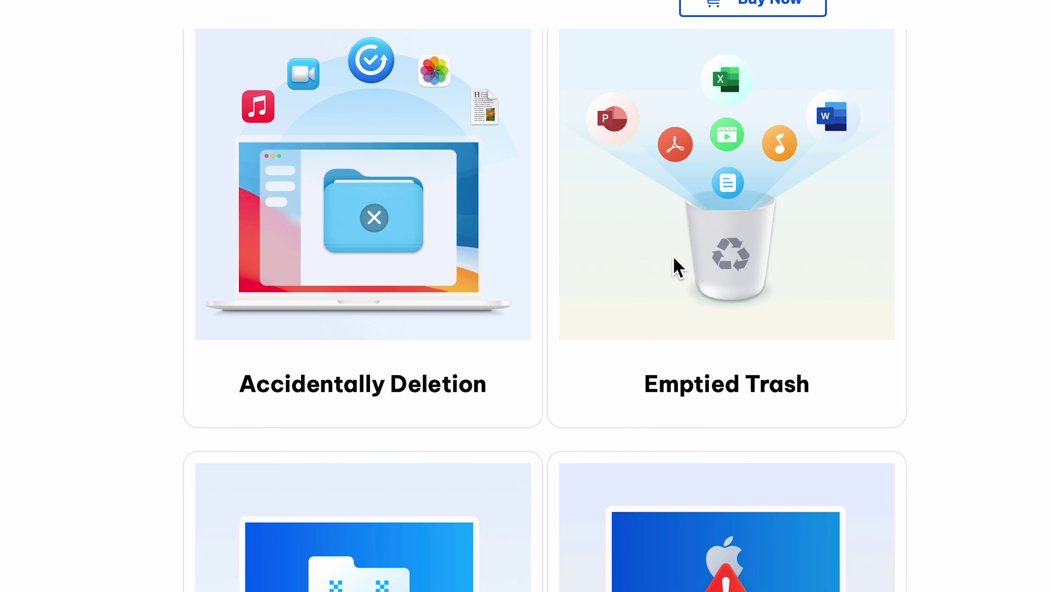
Scroll back up the 4DDiG Mac Data Recovery page to its three-step recovery guide
scroll(675, 266, "up", 4)
scroll(674, 266, "up", 1)
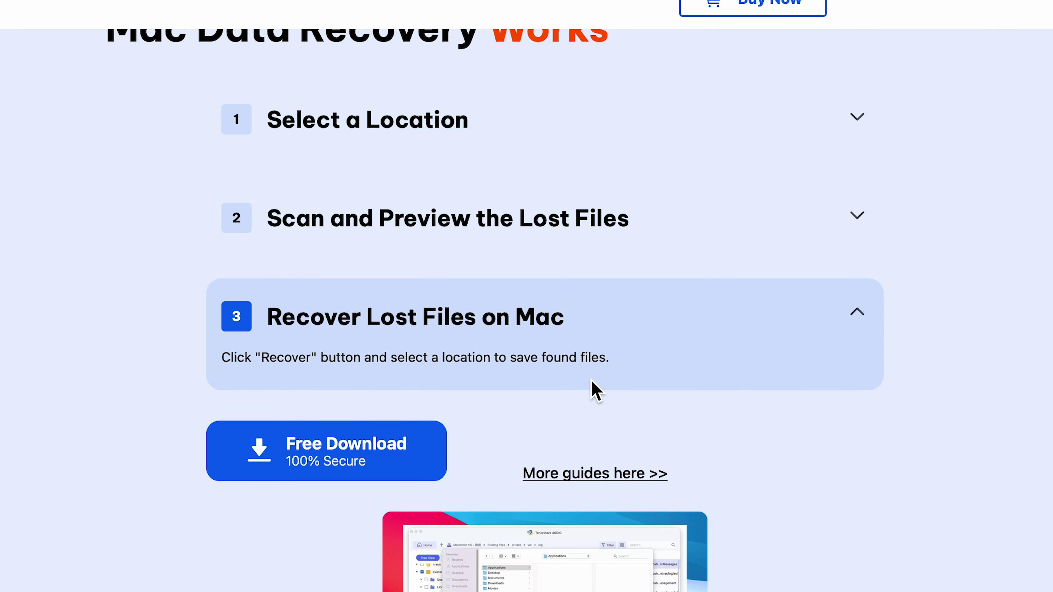
scroll(592, 381, "up", 3)
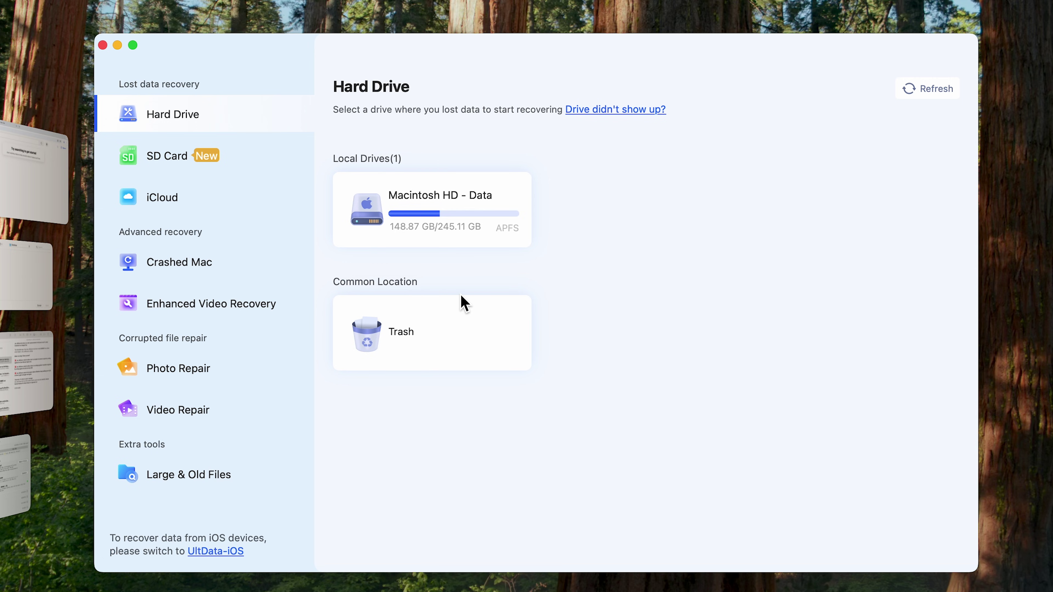
Scan the Trash in 4DDiG for all file types, allowing access to other apps' data
mouse_move(476, 337)
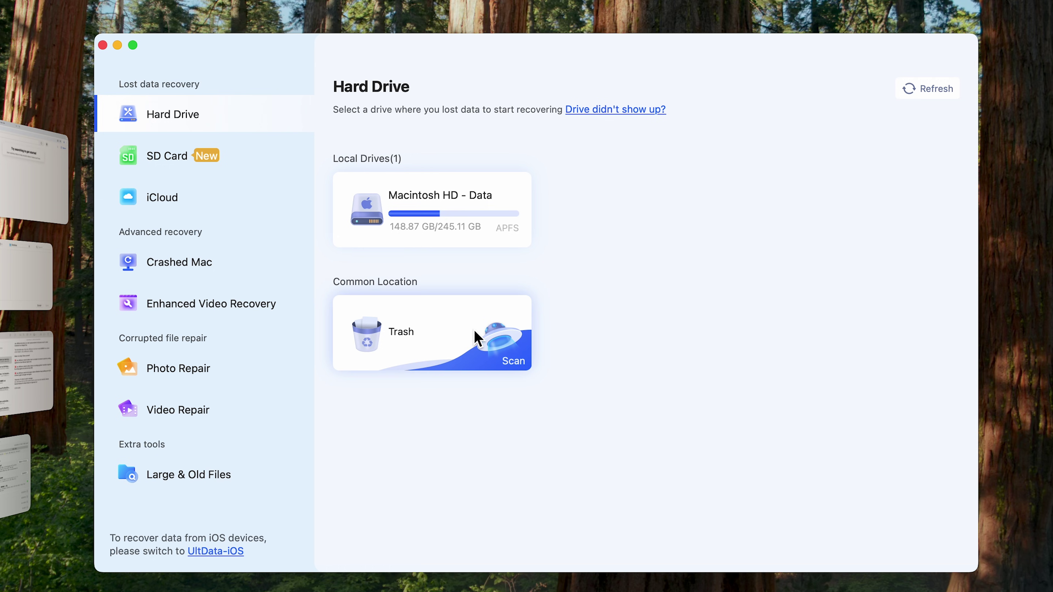
left_click(514, 365)
left_click(539, 421)
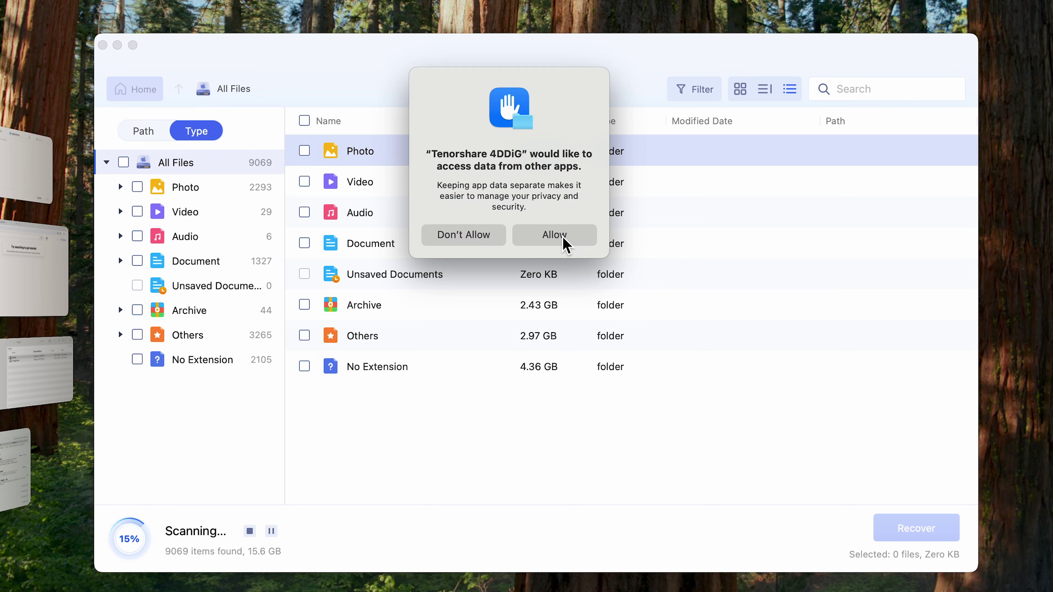
left_click(563, 239)
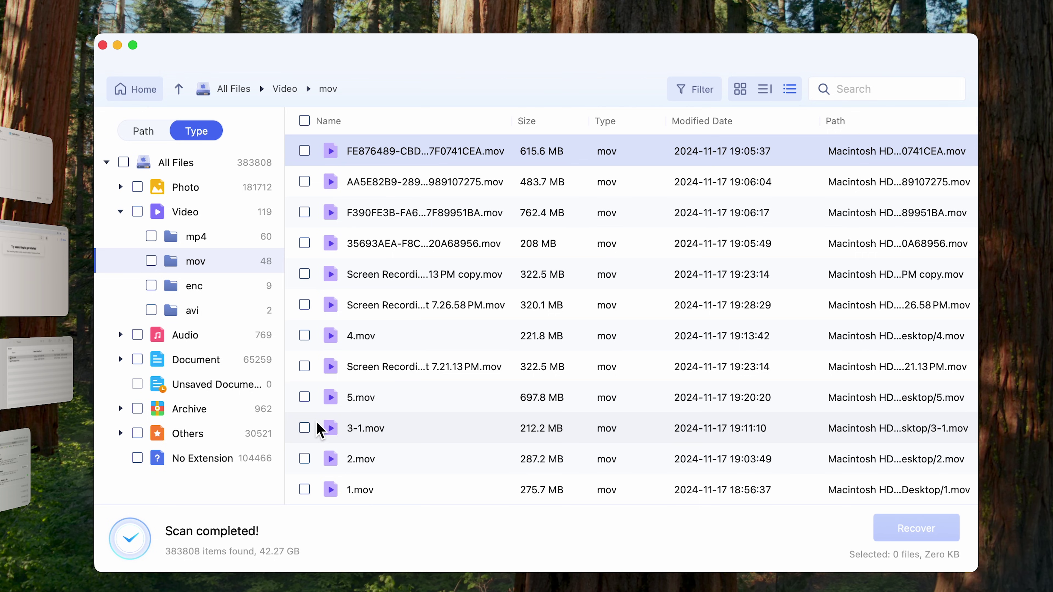
Recover 3-1.mov and 2.mov (499.4 MB) to the 4ddig drive and view them in Finder
left_click(305, 428)
left_click(304, 458)
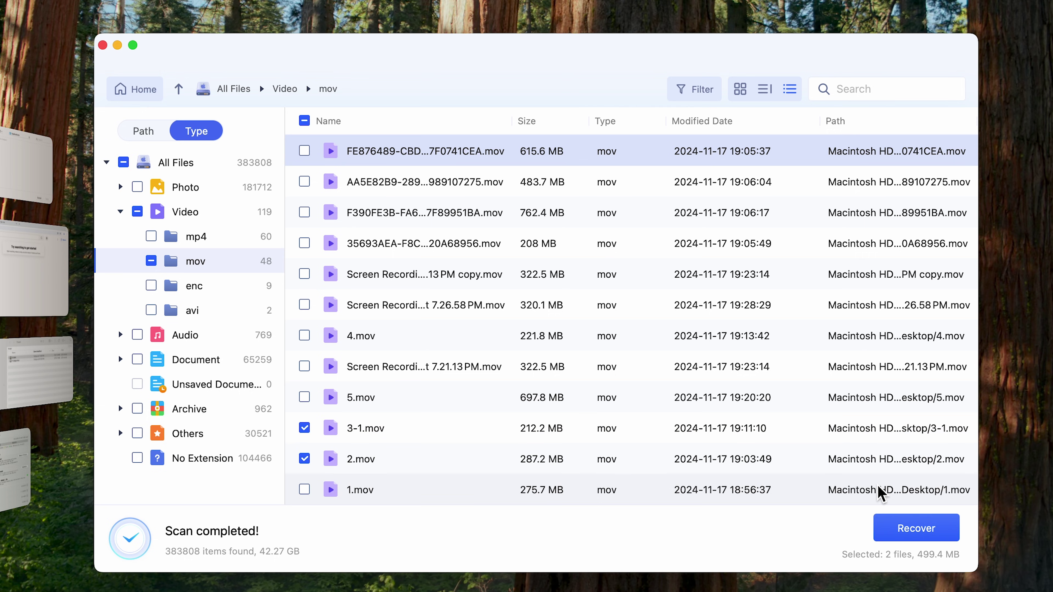
left_click(888, 523)
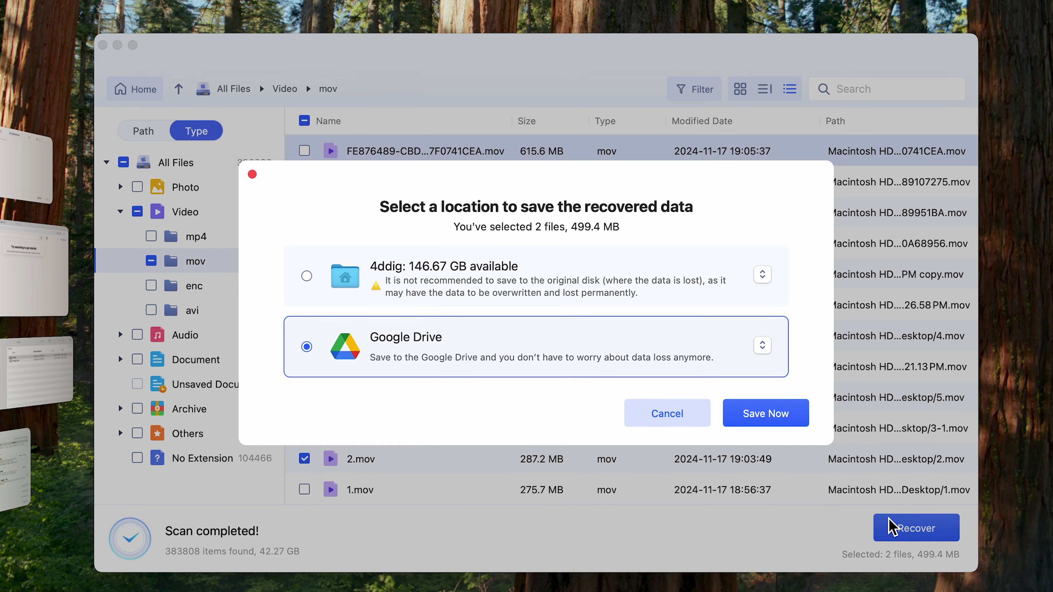
left_click(677, 302)
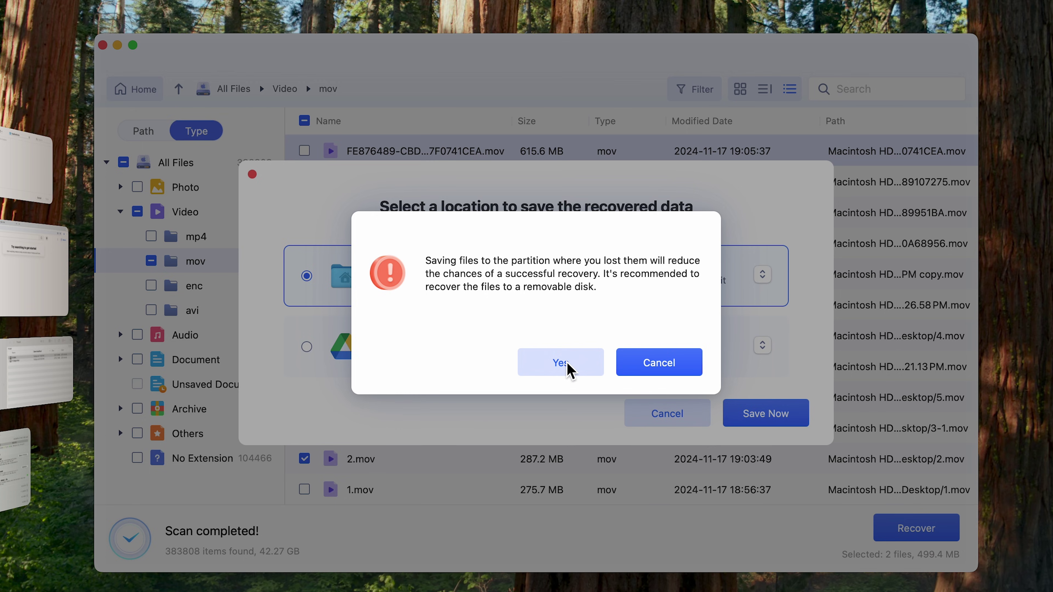
left_click(567, 365)
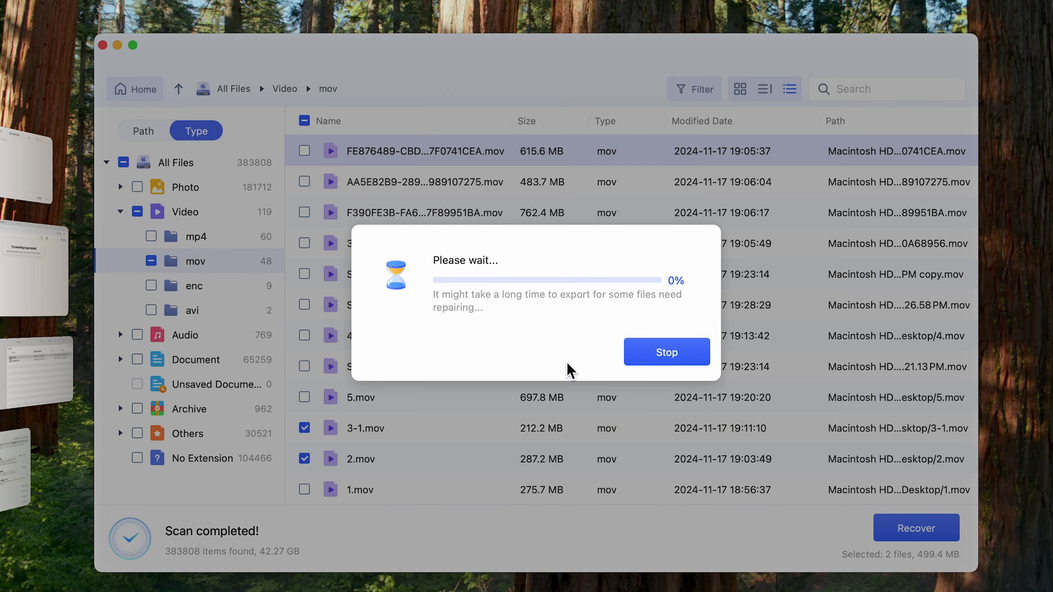
left_click(568, 365)
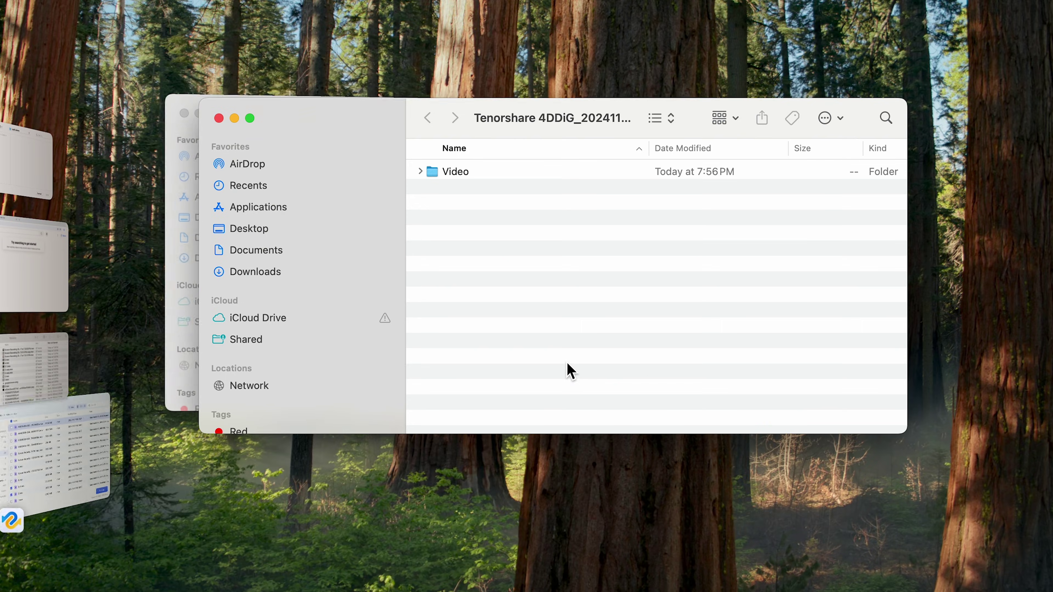
Open 2.mov from the recovered Video > mov folder in QuickTime Player, moving its window lower left
double_click(501, 172)
double_click(500, 173)
double_click(501, 172)
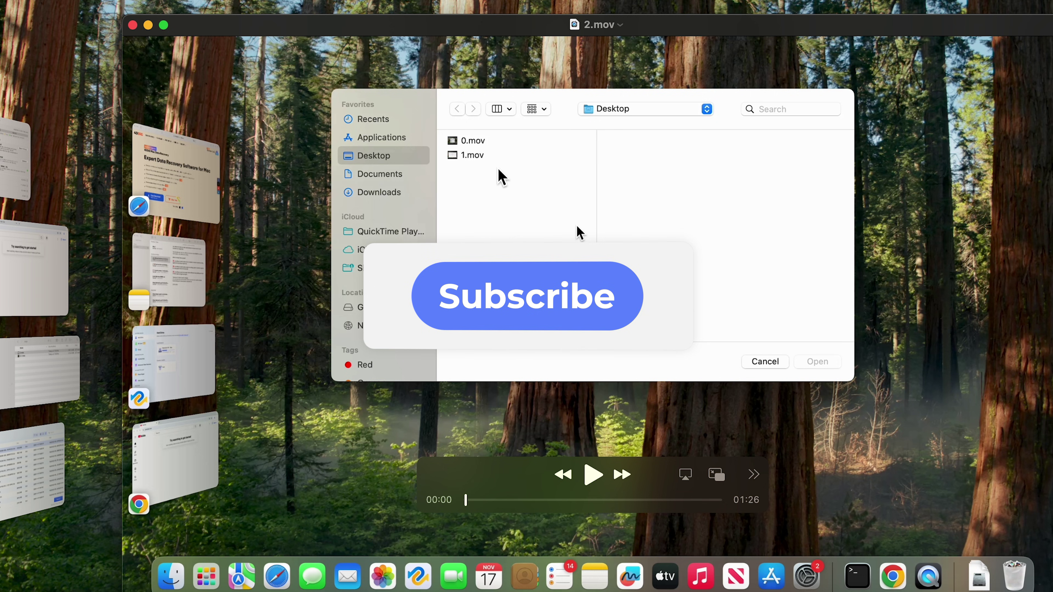
left_click_drag(298, 101, 233, 141)
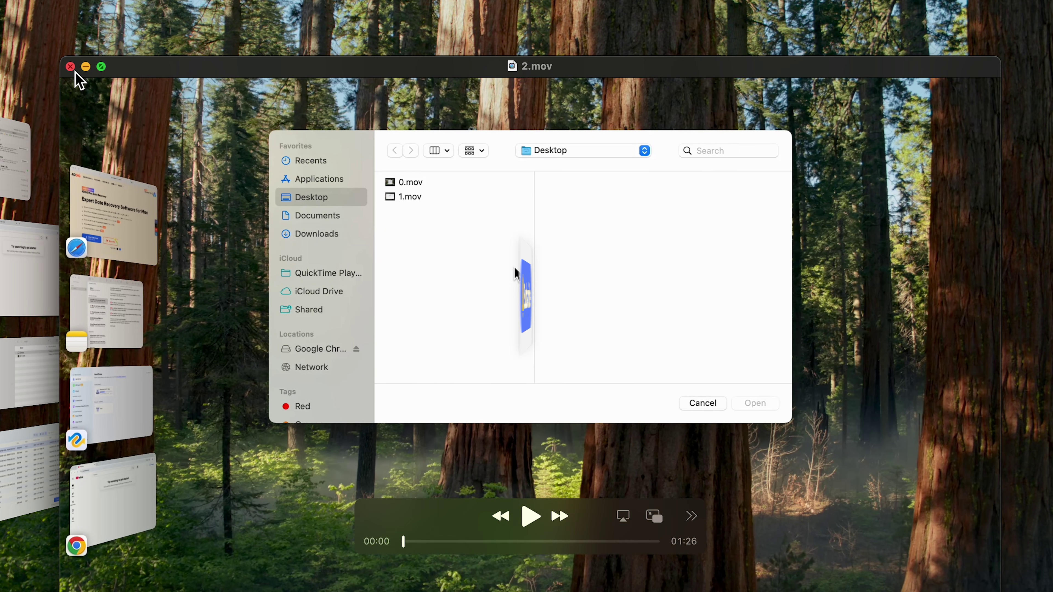